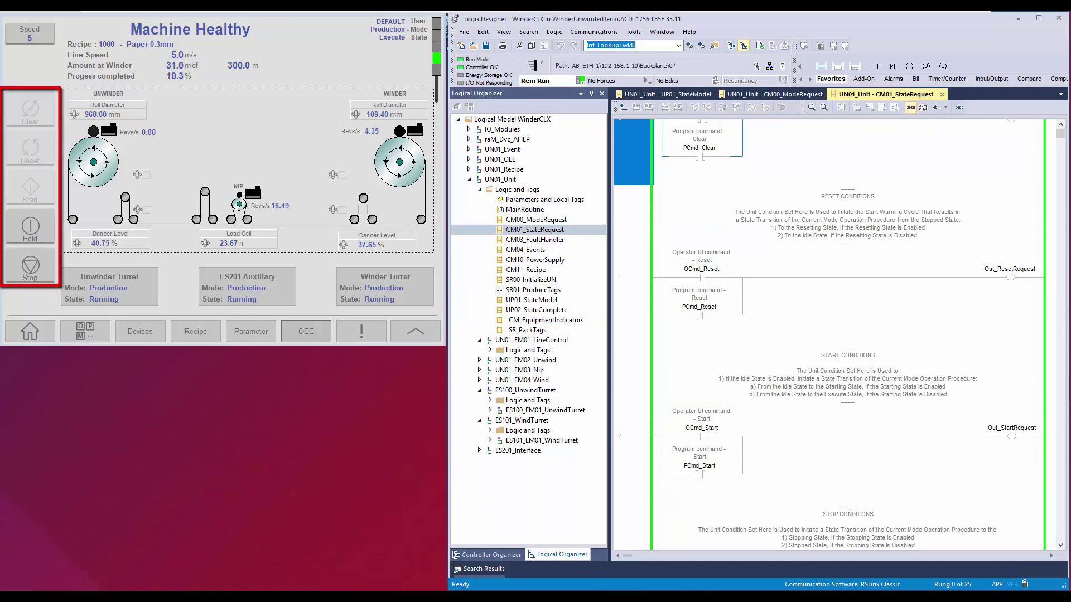
Open the CM03_FaultHandler routine of UN01_Unit, and the CM04_Events routine to review its event creation logic
key("Down")
key("Return")
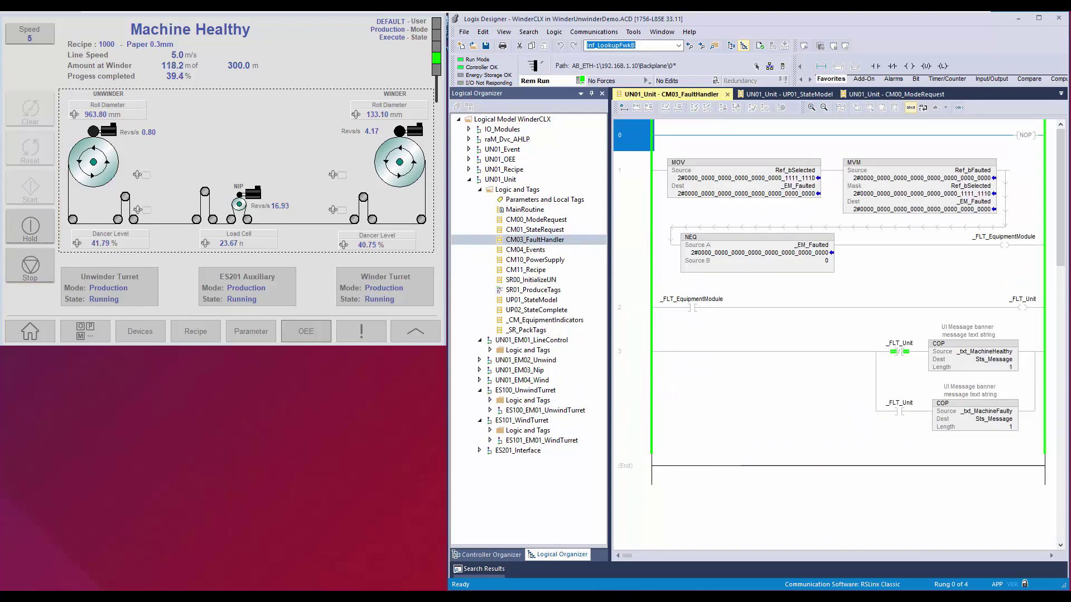
key("Down")
key("Return")
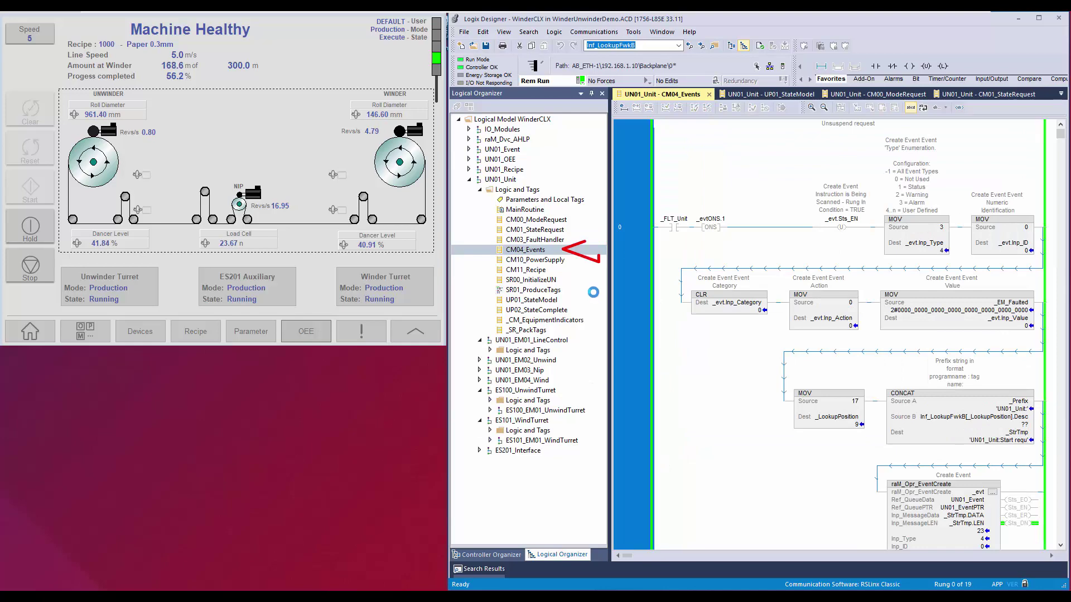
scroll(625, 307, "down", 10)
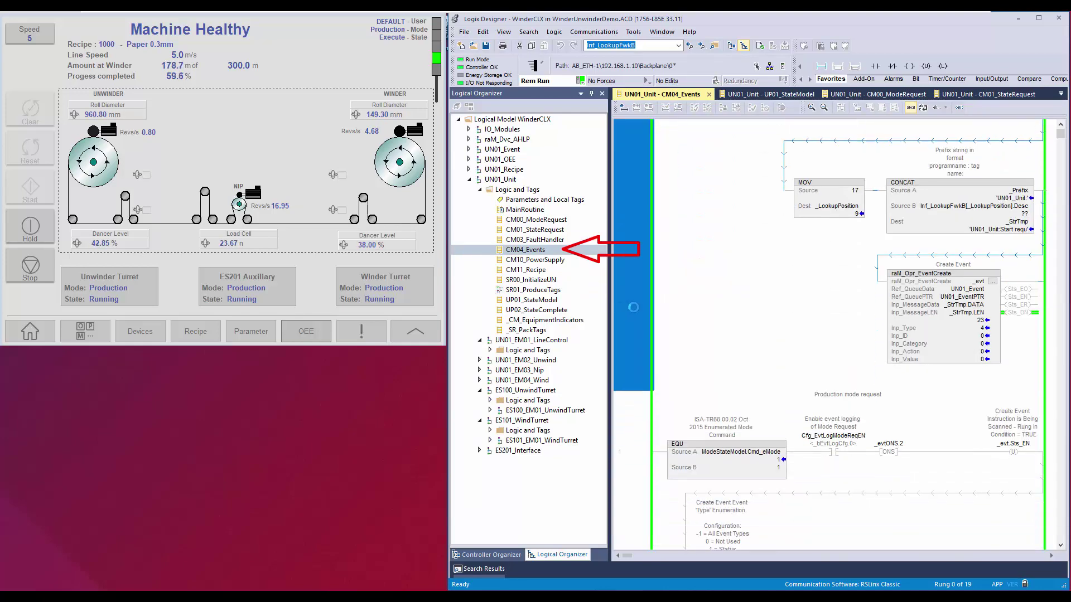
Review the UP01_StateModel, UP02_StateComplete and _CM_EquipmentIndicators routines of UN01_Unit, down to the equipment indicator instruction
left_click(533, 300)
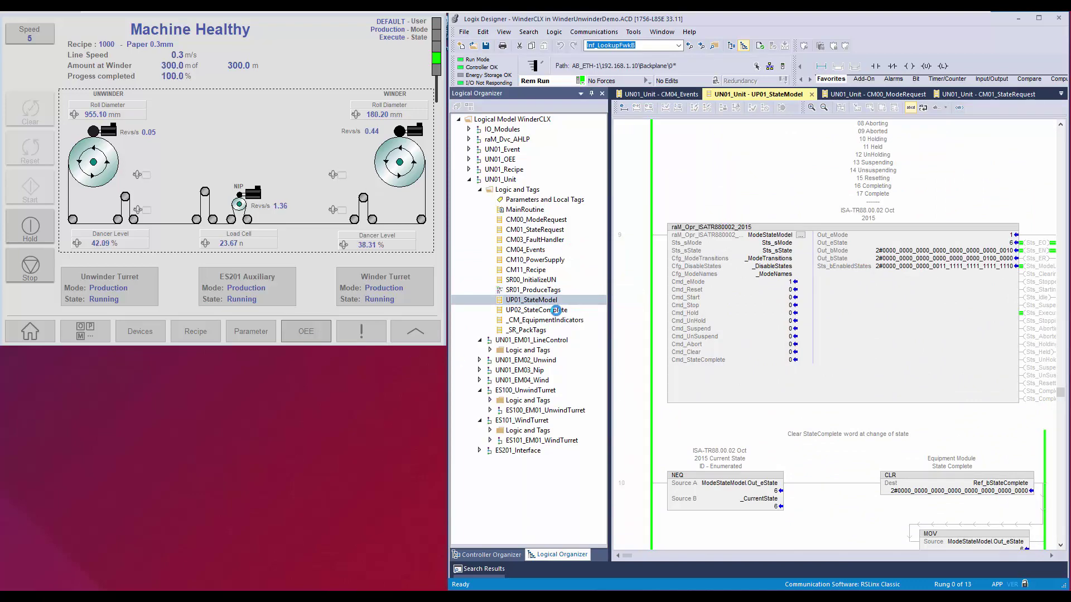
double_click(555, 310)
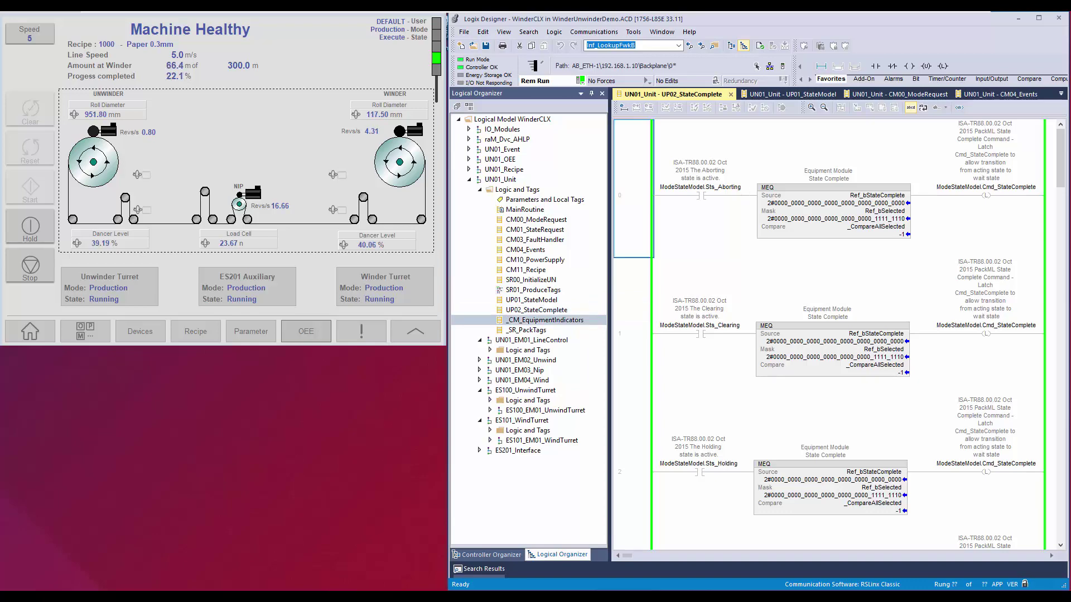
key("Down")
key("Return")
scroll(684, 336, "down", 10)
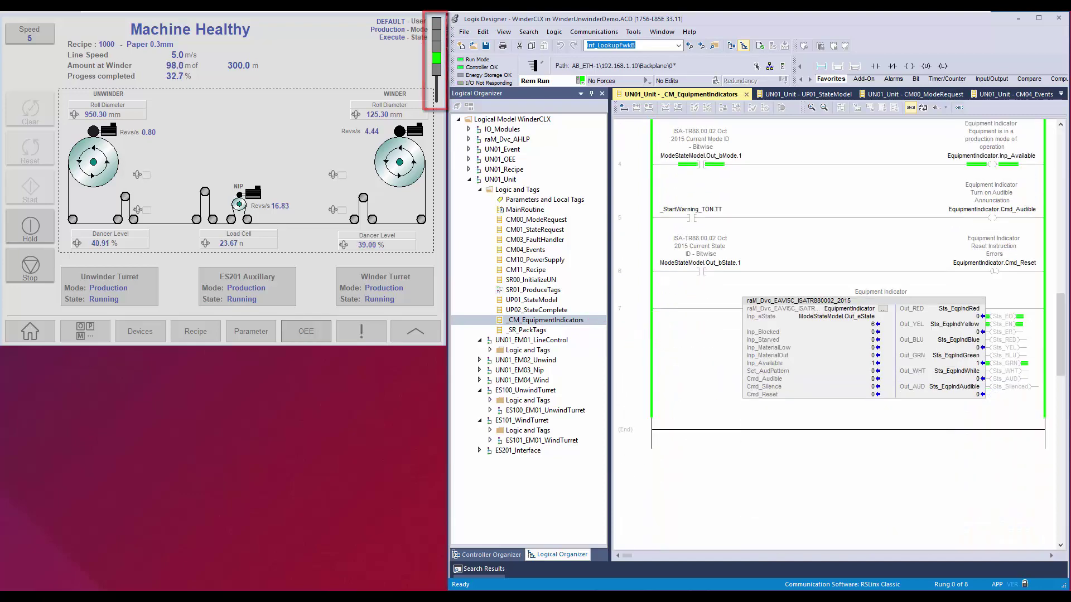
Return to the UP01_StateModel routine of UN01_Unit
key("Up")
key("Up")
key("Return")
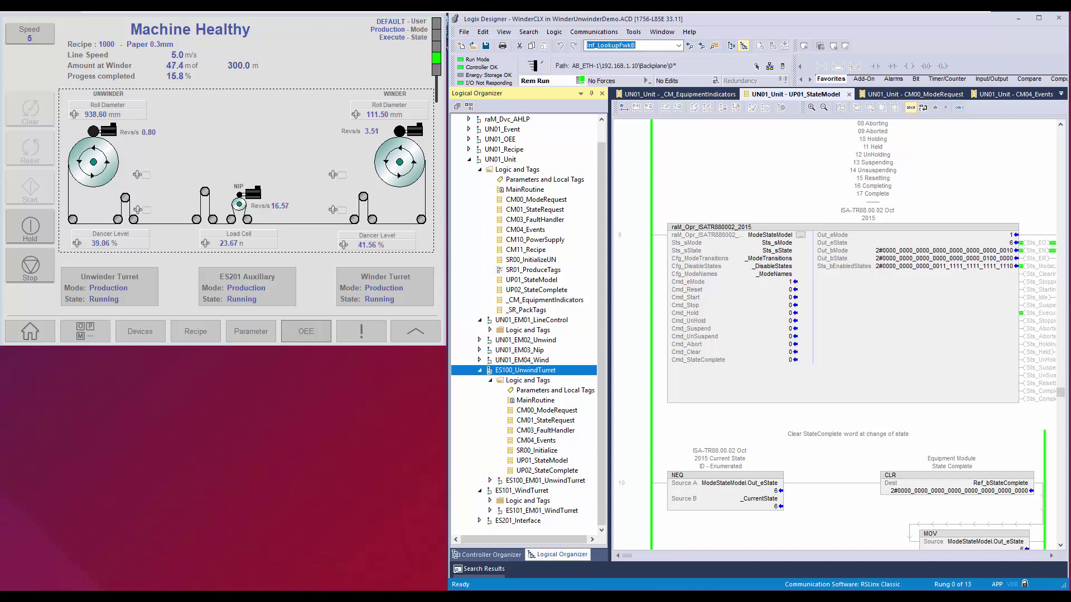
Select the UN01_EM01_LineControl program, and the UN01_UnitInterface program in the Auxiliary project's logical model
left_click(531, 320)
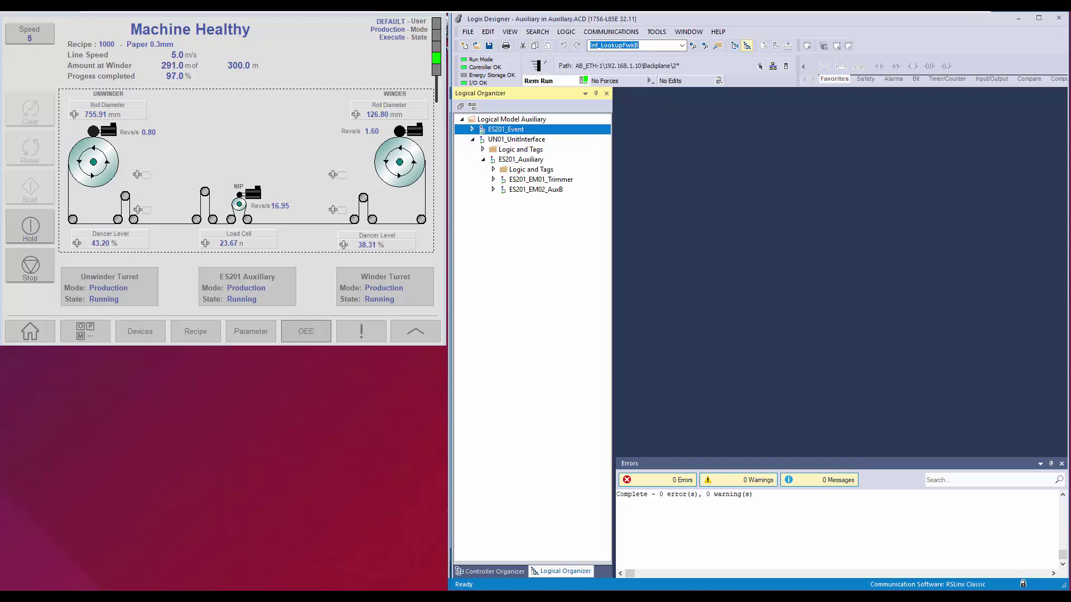
left_click(516, 139)
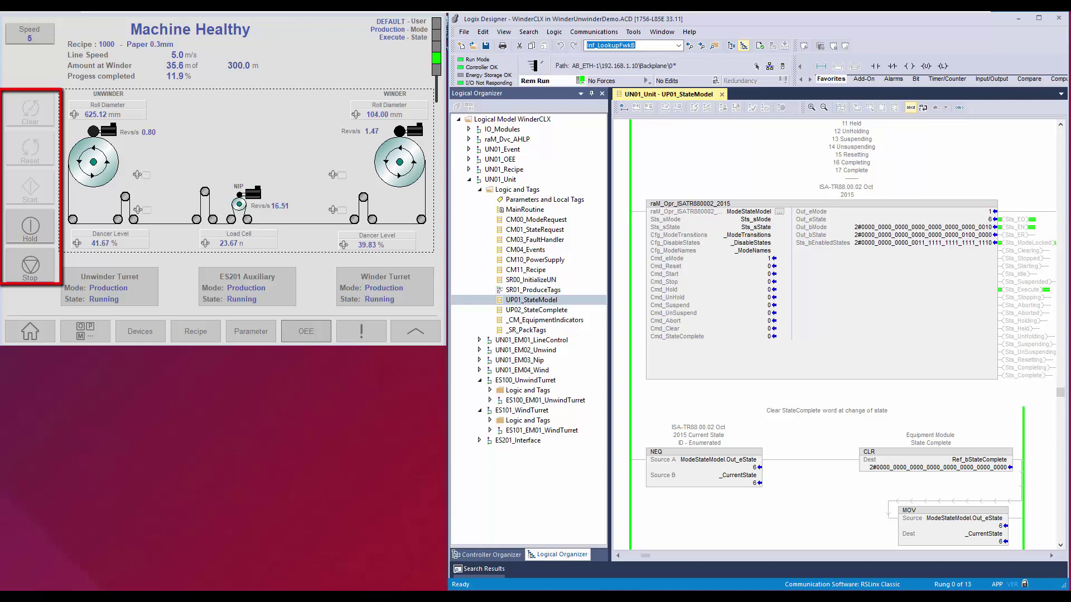
View the unit's operating mode options on the HMI, and its runtime security display, closing each one
left_click(94, 334)
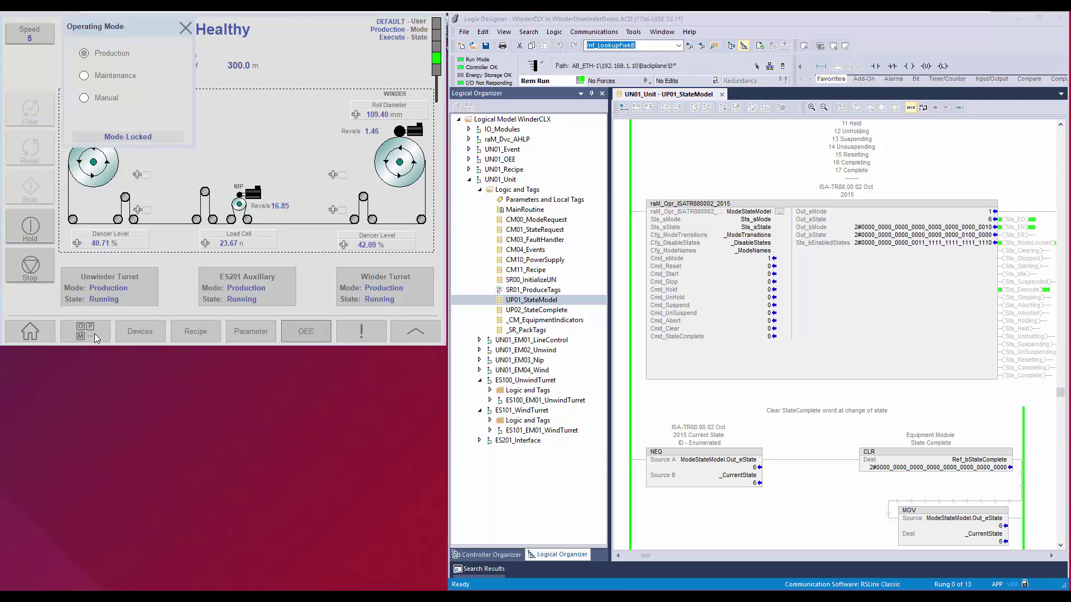
left_click(182, 28)
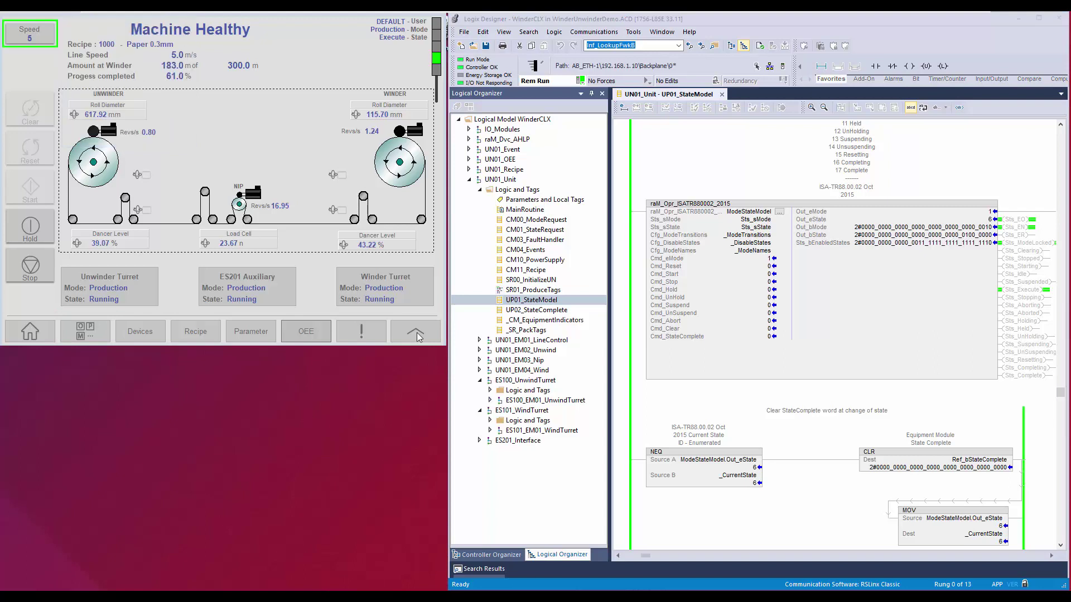
left_click(417, 332)
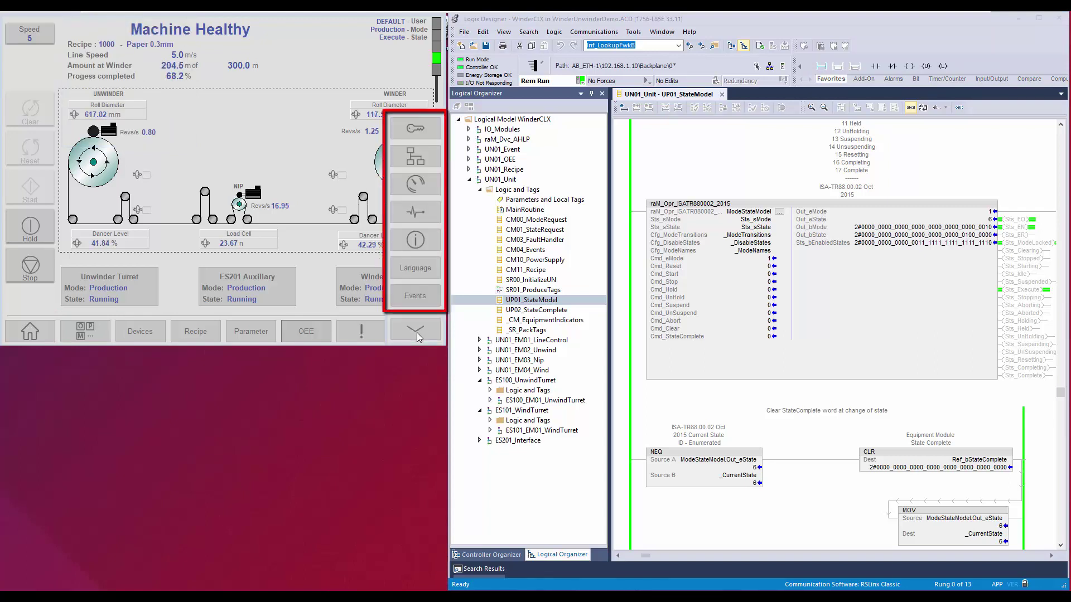
left_click(426, 133)
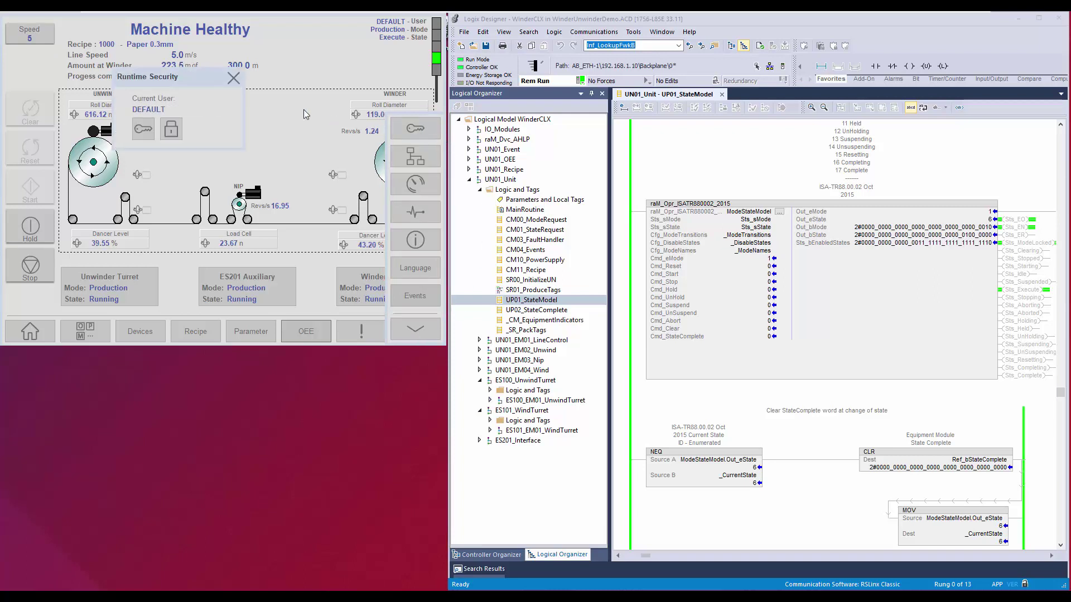
left_click(233, 78)
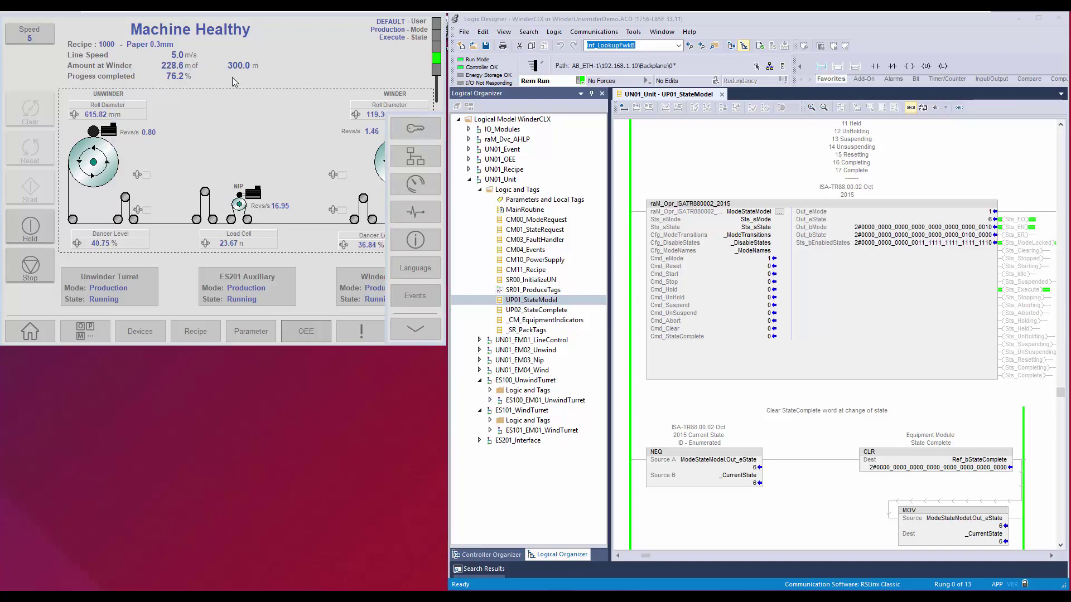
View the unit's state model diagram and the operating speed display on the HMI, closing each one
left_click(410, 158)
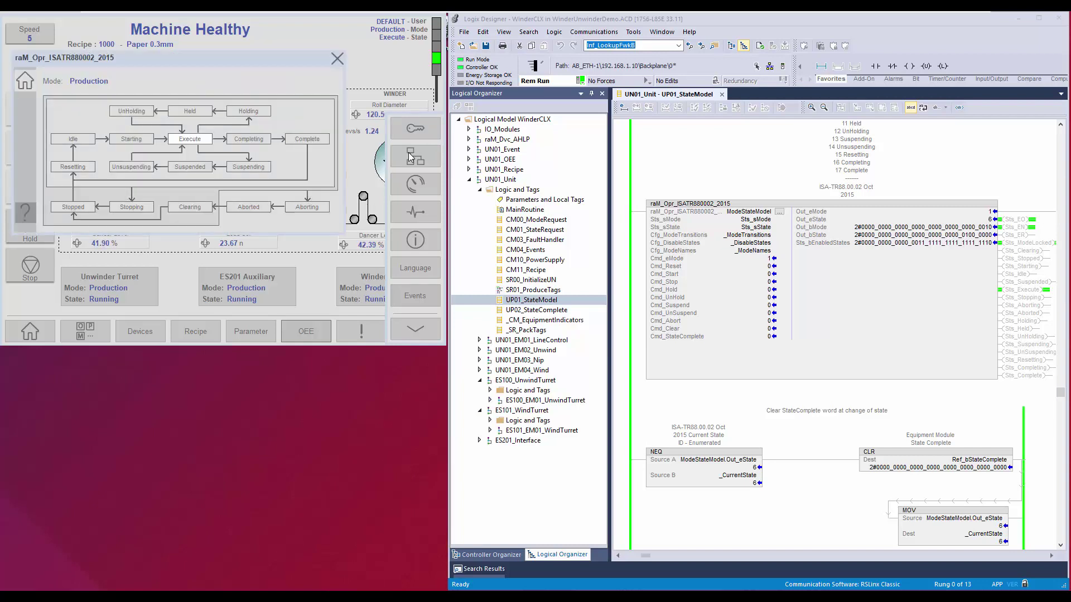
left_click(340, 60)
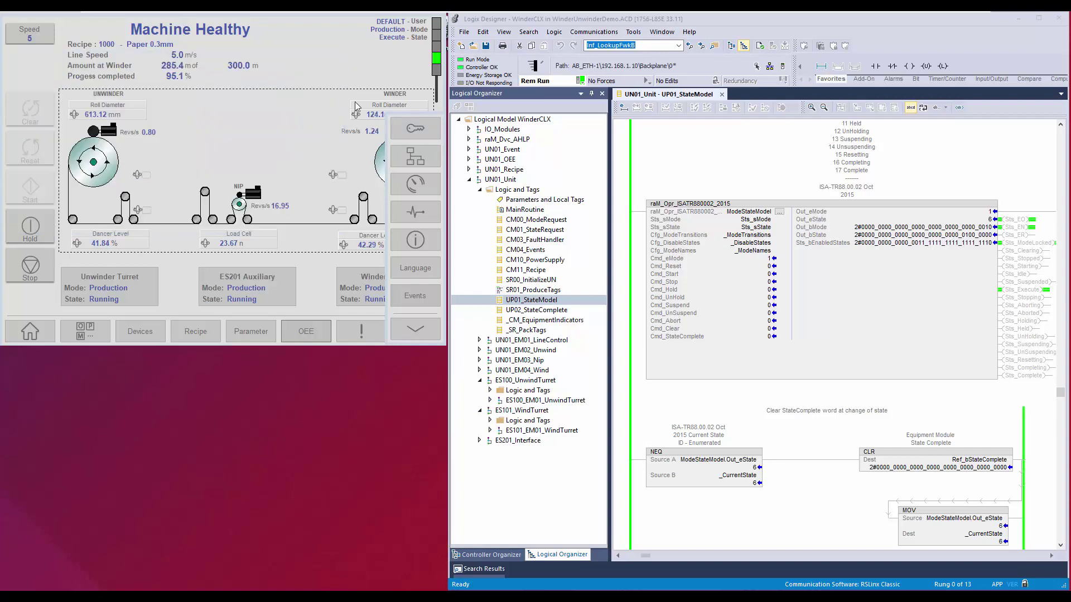
left_click(423, 190)
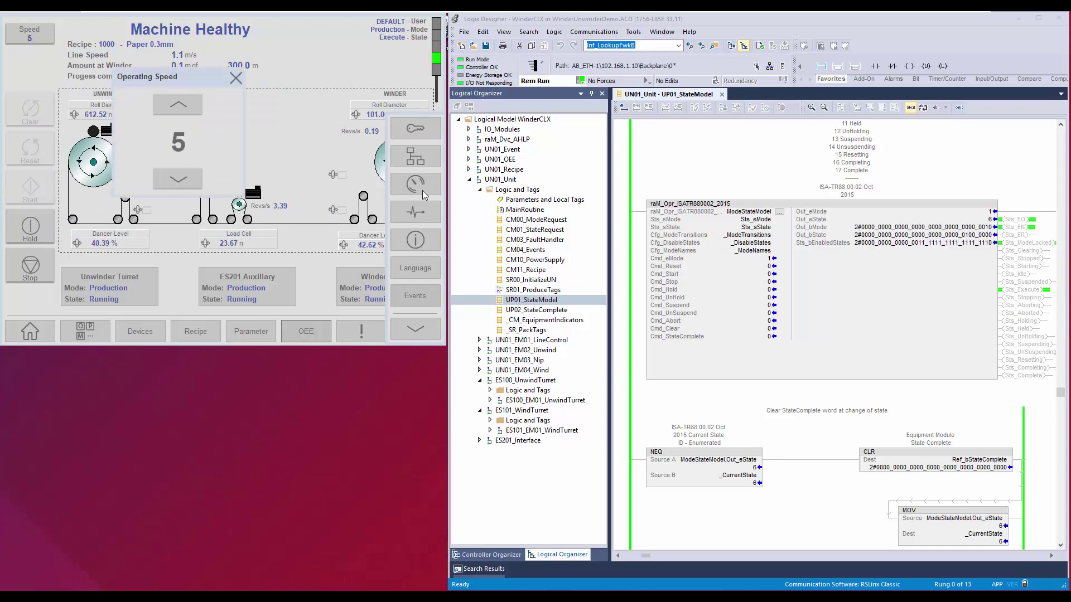
left_click(236, 78)
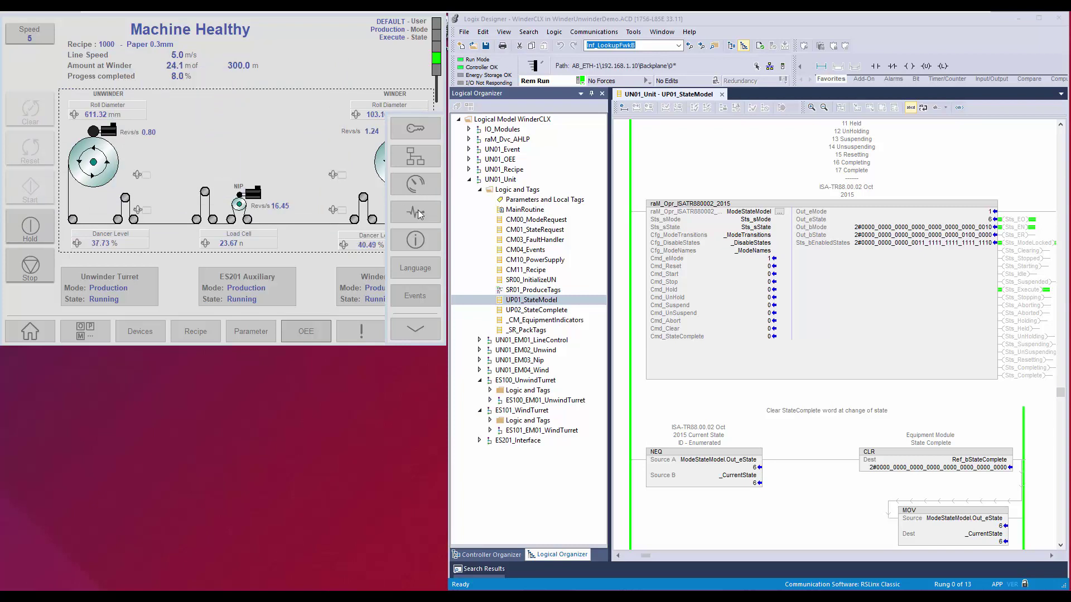
View the HMI diagnostics log and collapse the additional navigation options
left_click(417, 211)
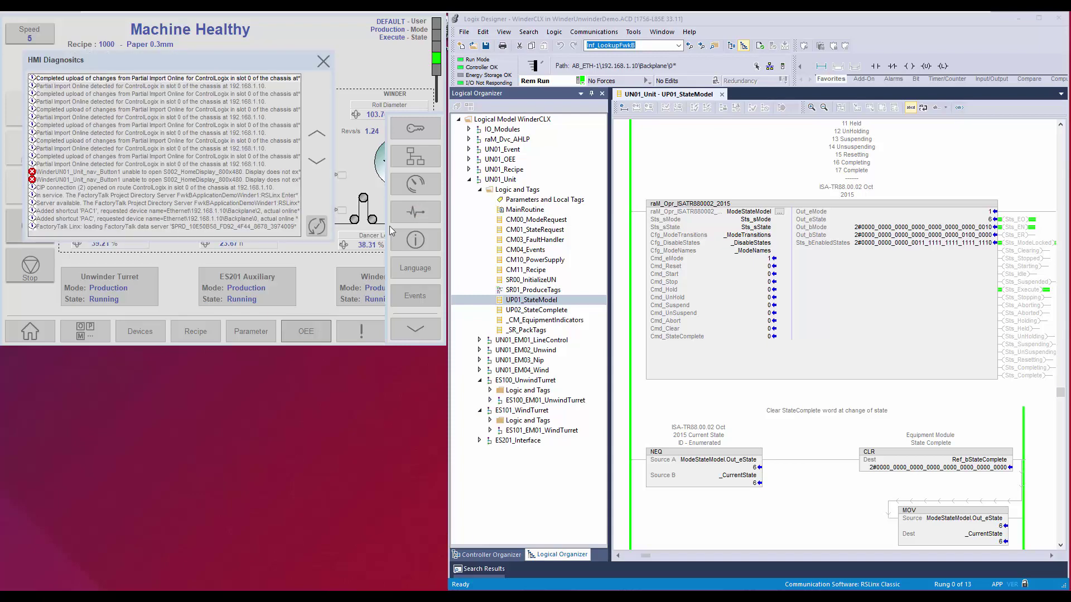
left_click(422, 337)
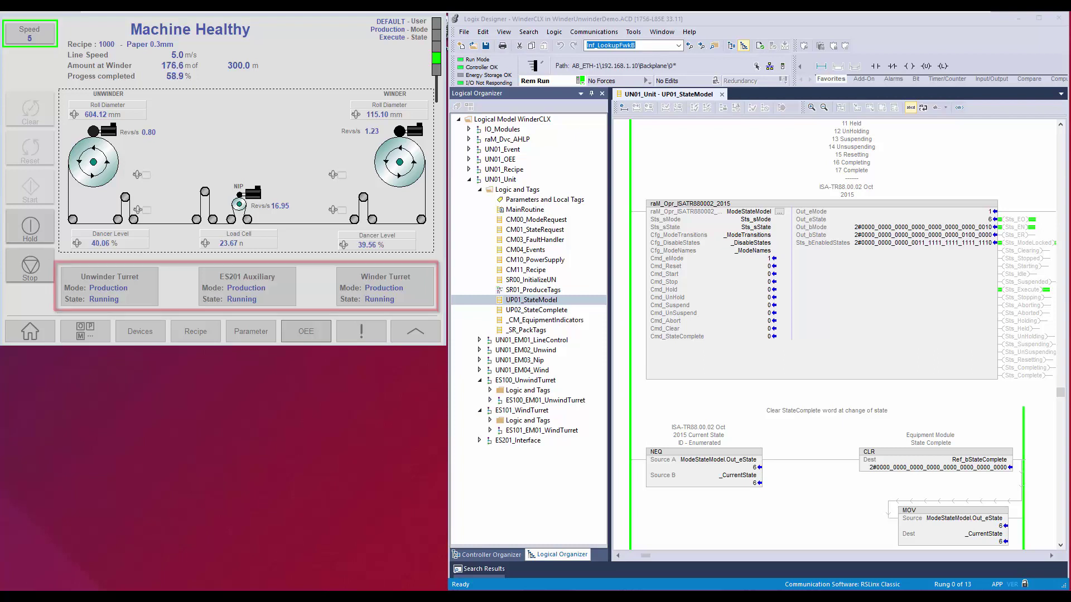
Open the Unwinder Turret faceplate, and switch its control source to Local and back to Unit
left_click(155, 304)
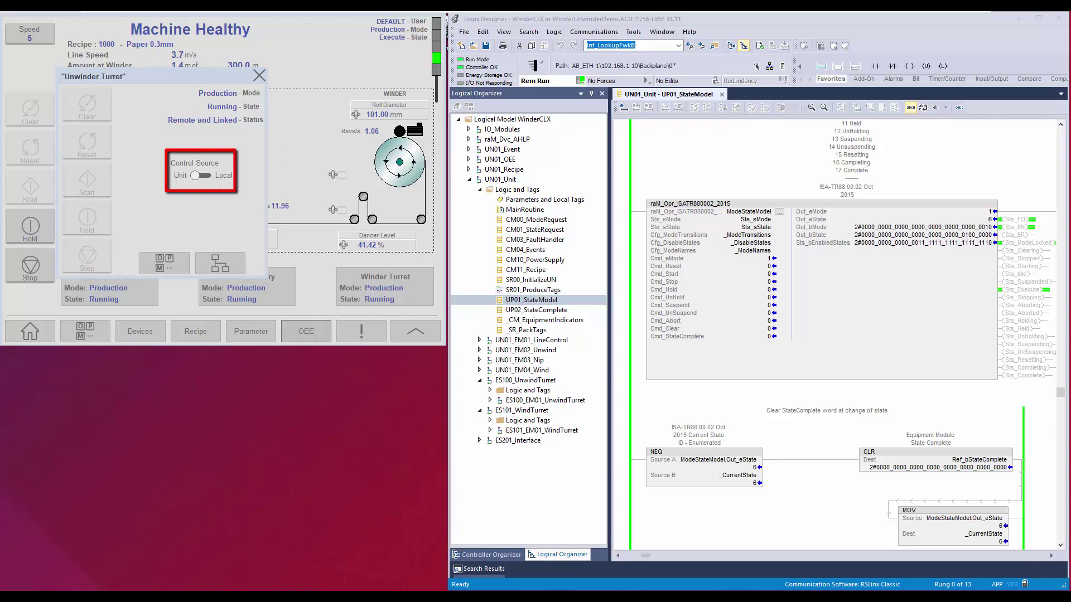
left_click(211, 174)
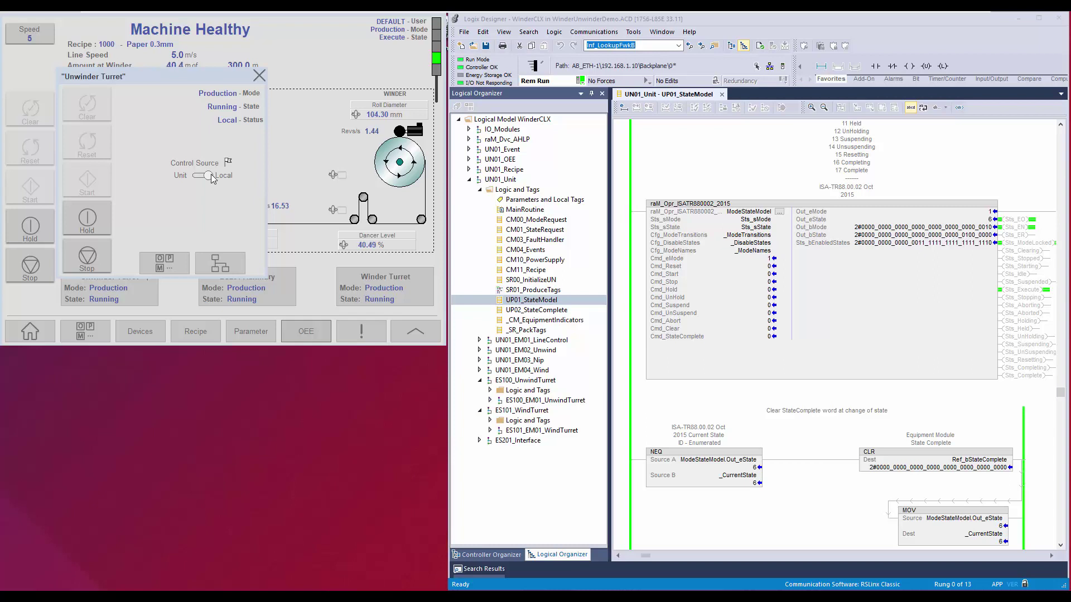
left_click(193, 176)
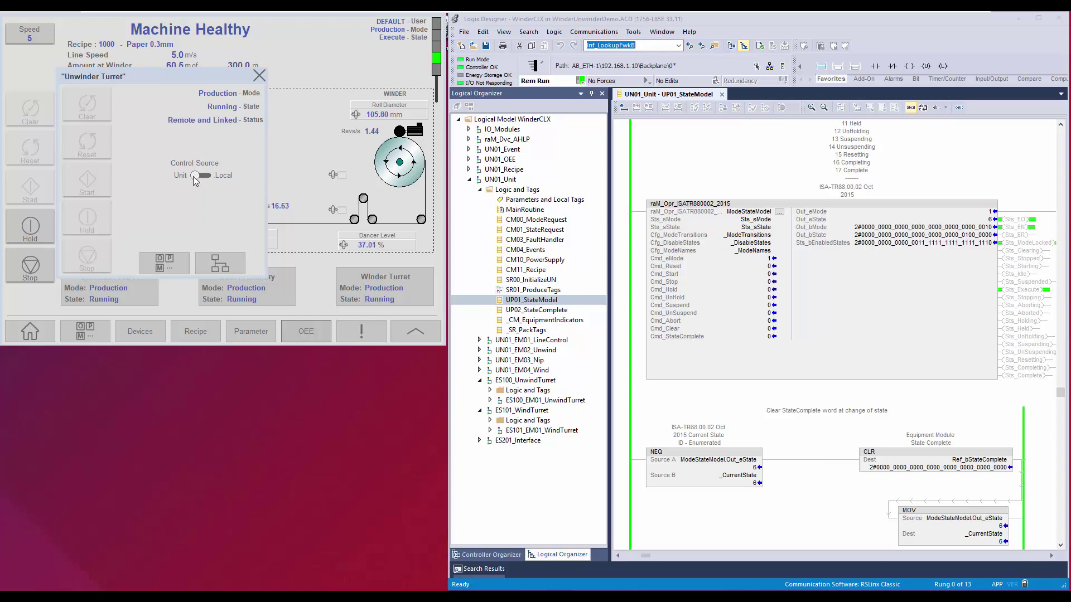
View the Unwinder Turret's operating mode options and its state model diagram
left_click(163, 267)
left_click(185, 28)
left_click(218, 264)
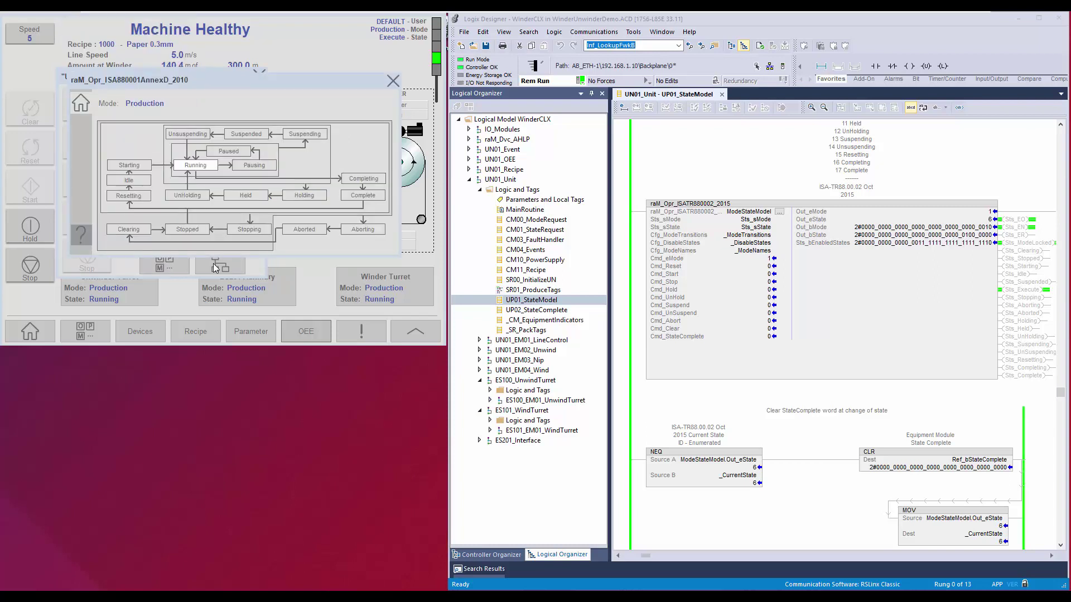
Review the list of all logged events on the HMI, and the available display languages, closing each display
left_click(415, 331)
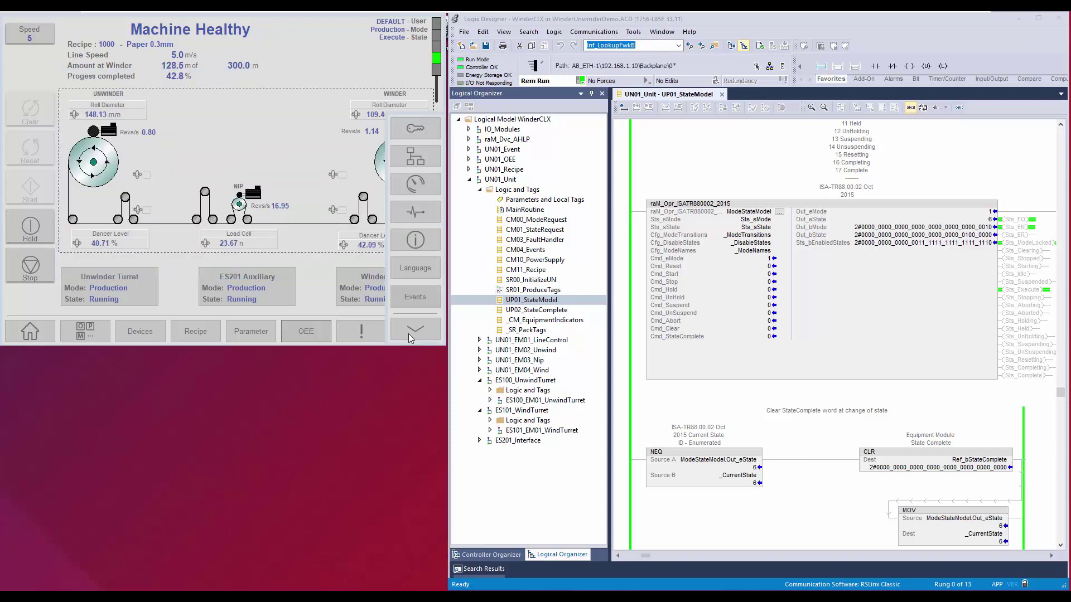
left_click(420, 304)
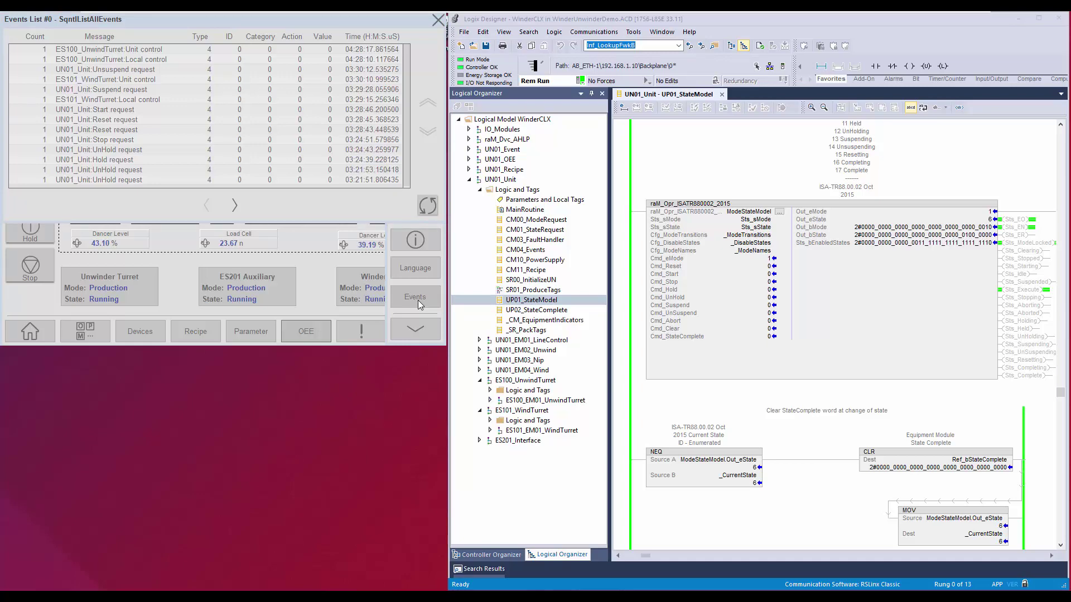
left_click(439, 21)
left_click(412, 270)
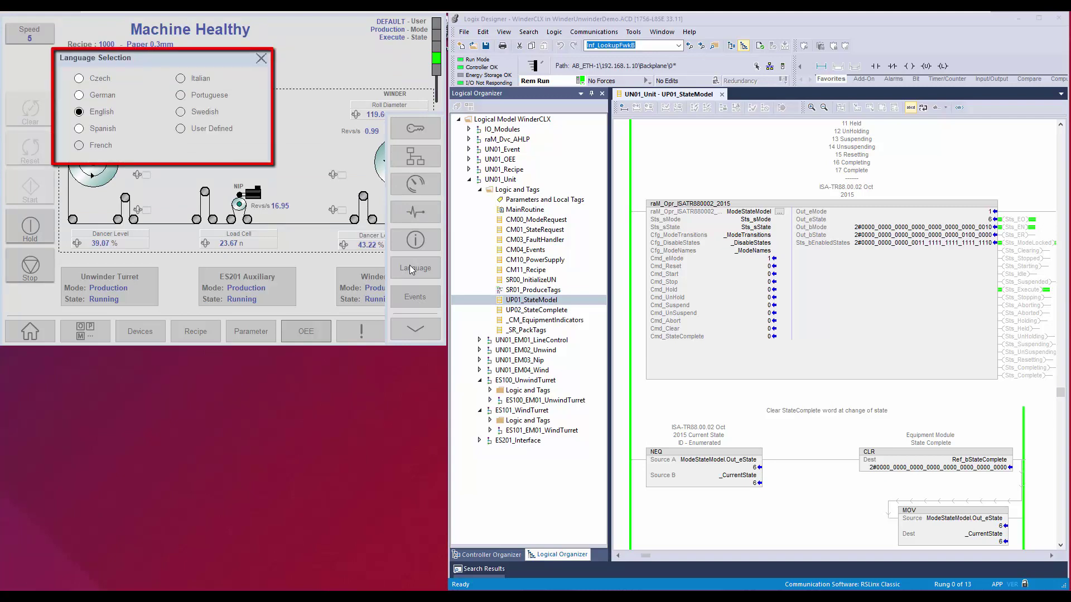
left_click(262, 60)
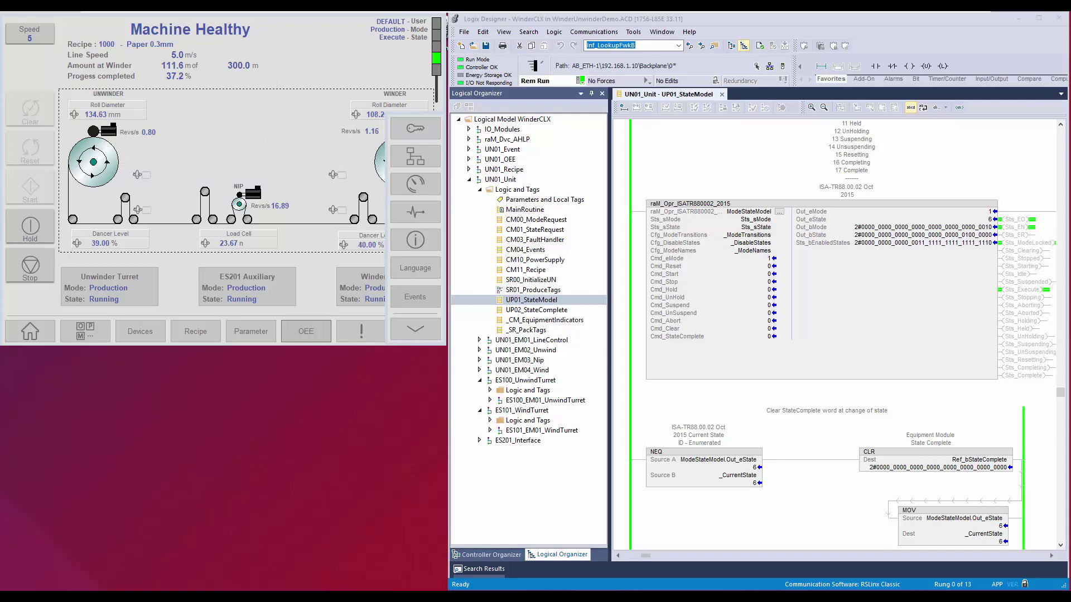
Open the HMI's device overview and inspect the Dancer Low digital input of the unwinder's X1_1734IB8 module
left_click(143, 340)
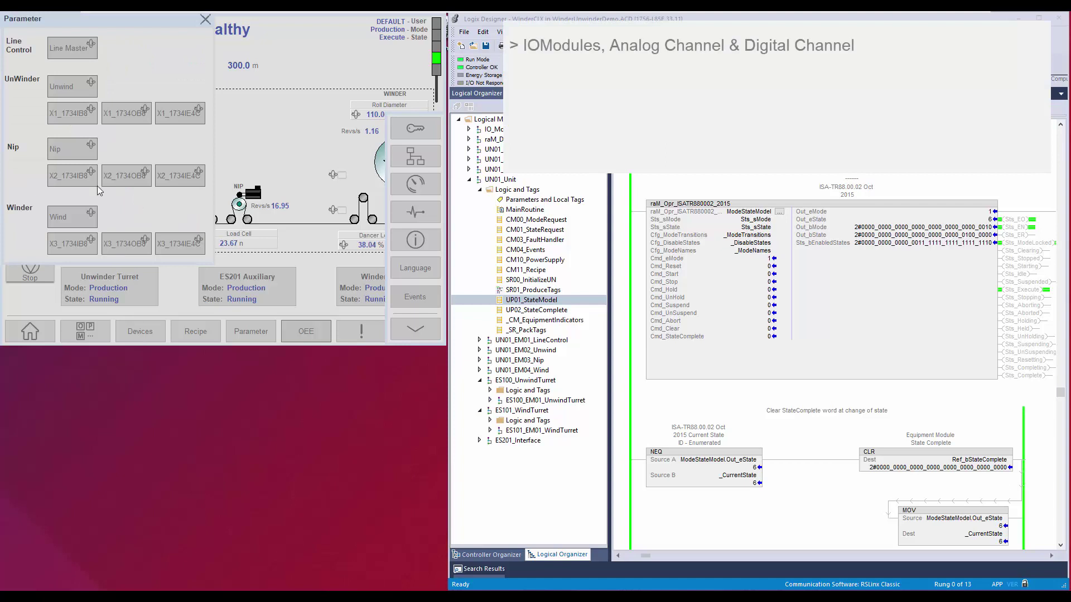
left_click(71, 114)
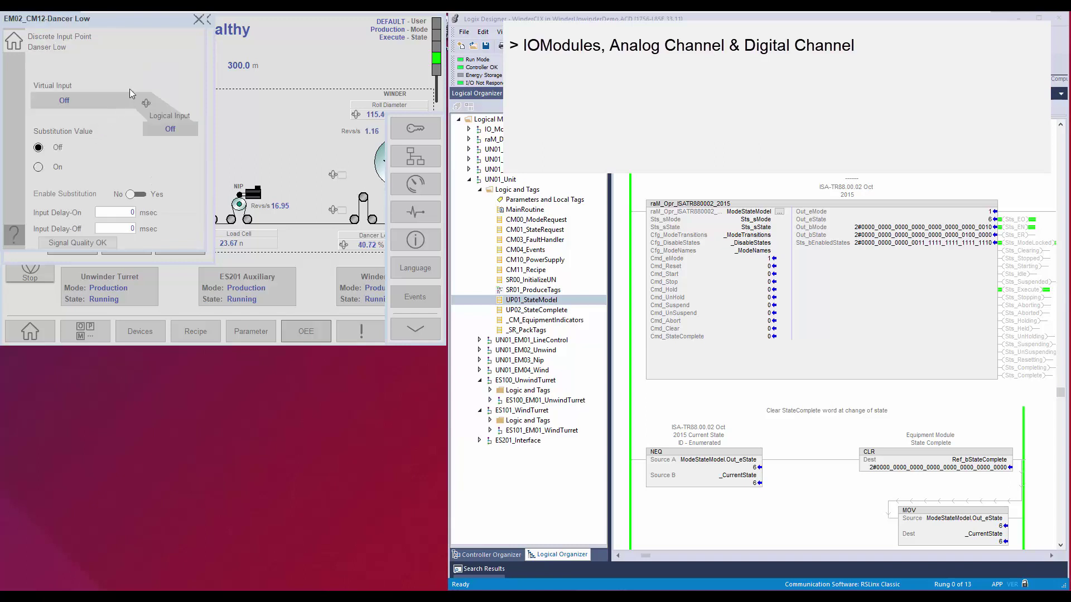
left_click(196, 20)
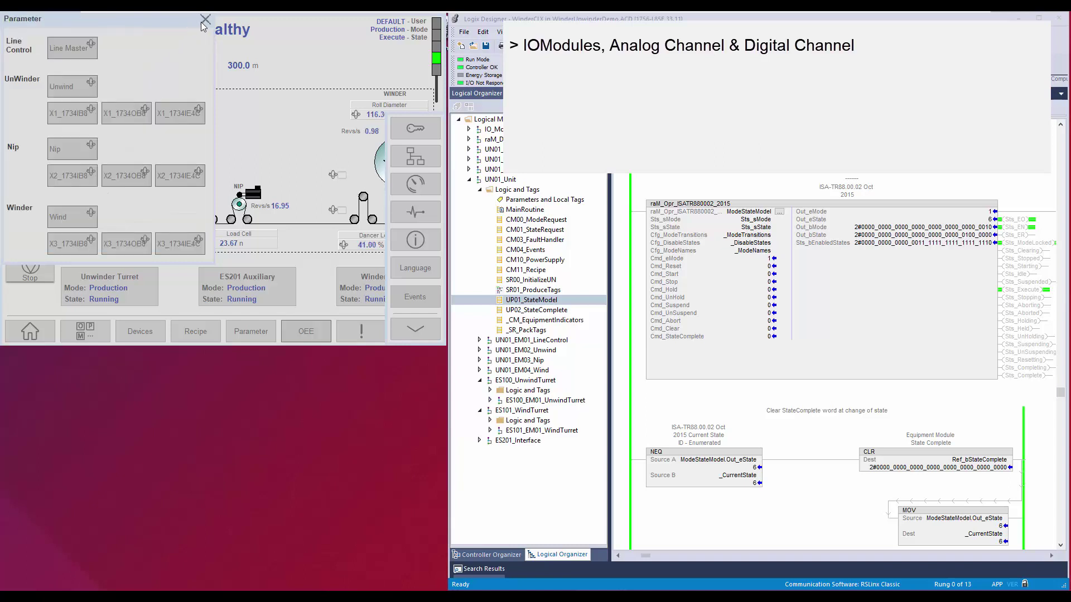
Inspect the unwinder's X1_1734IE4C analog input module and its roll Diameter channel
left_click(188, 112)
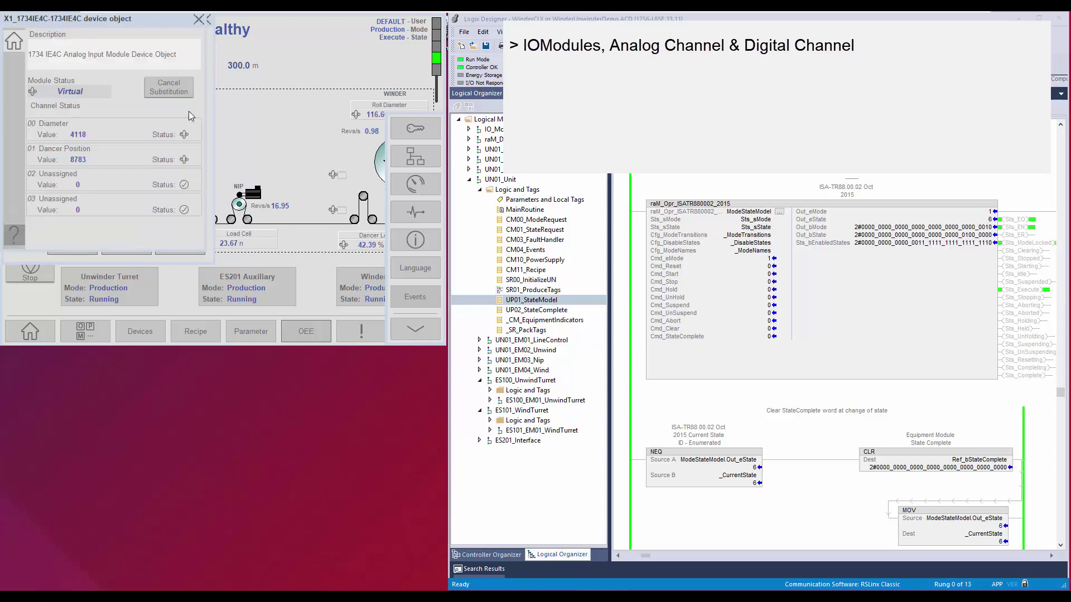
left_click(102, 136)
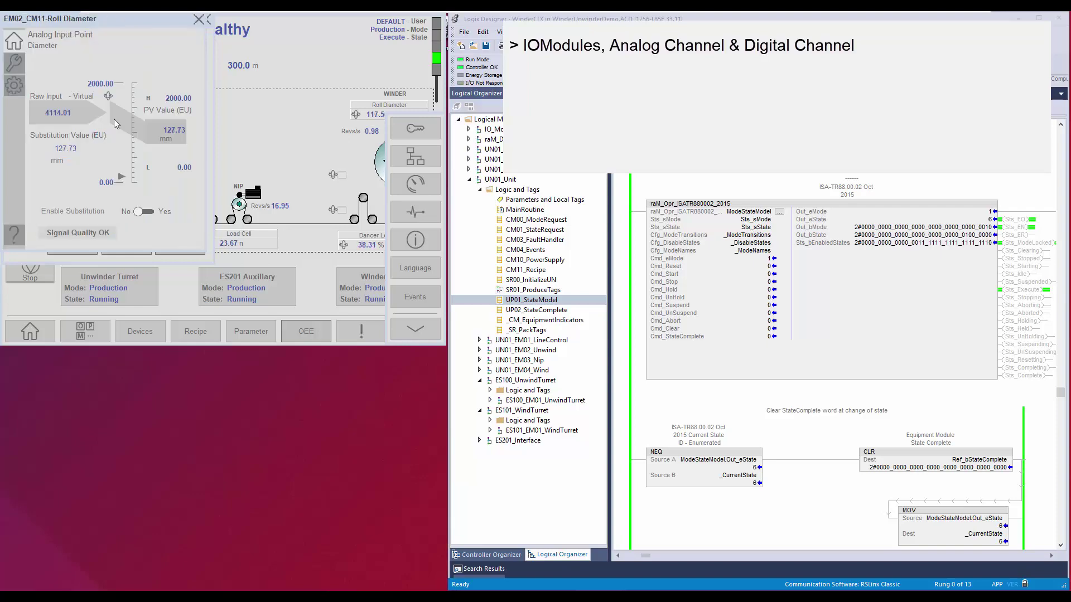
left_click(198, 22)
Open the recipe display with the active and edit values, and its Recipe Management list
left_click(201, 334)
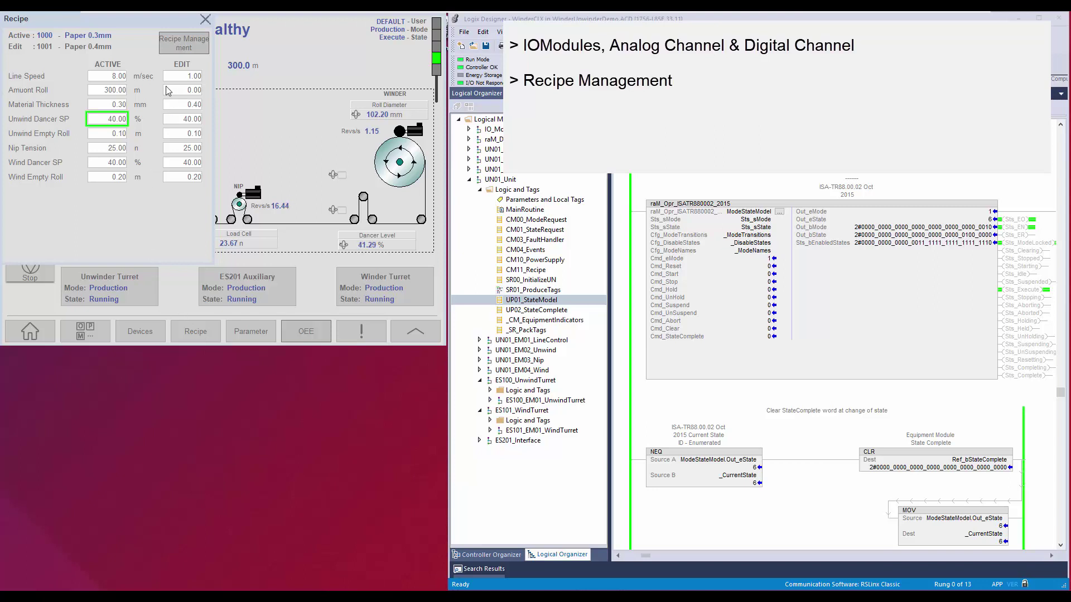
left_click(173, 47)
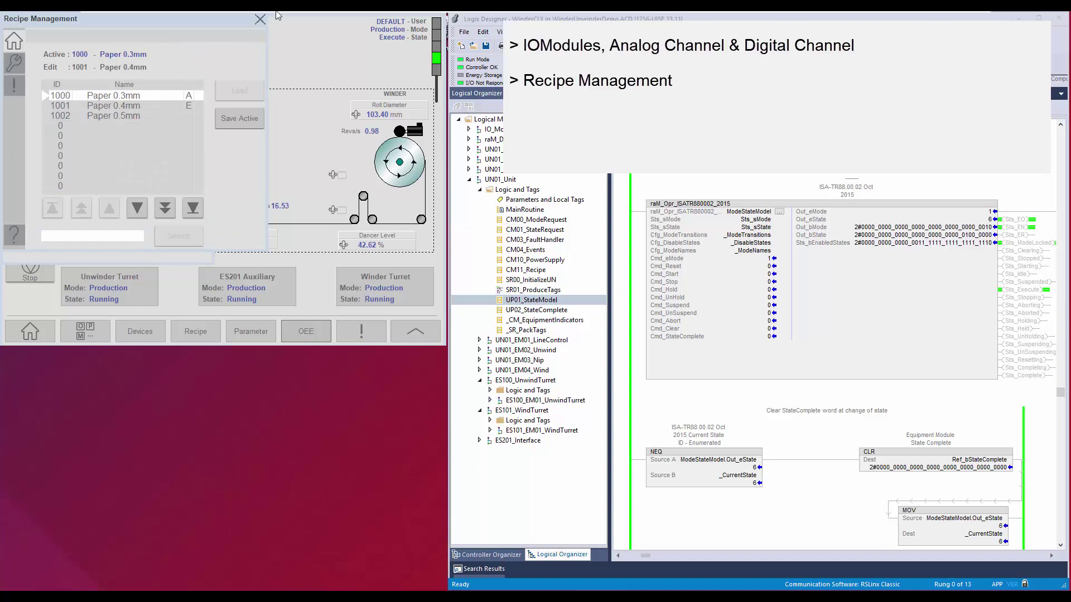
Close Recipe Management and run the machine in Production mode through reset, start, hold, unhold and stop
left_click(260, 19)
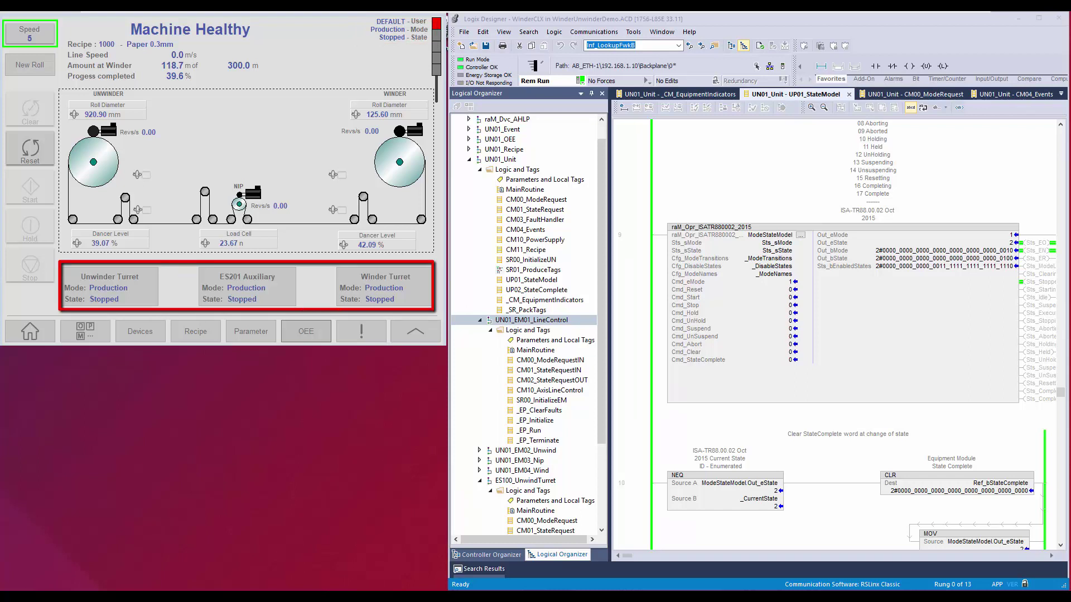
left_click(45, 153)
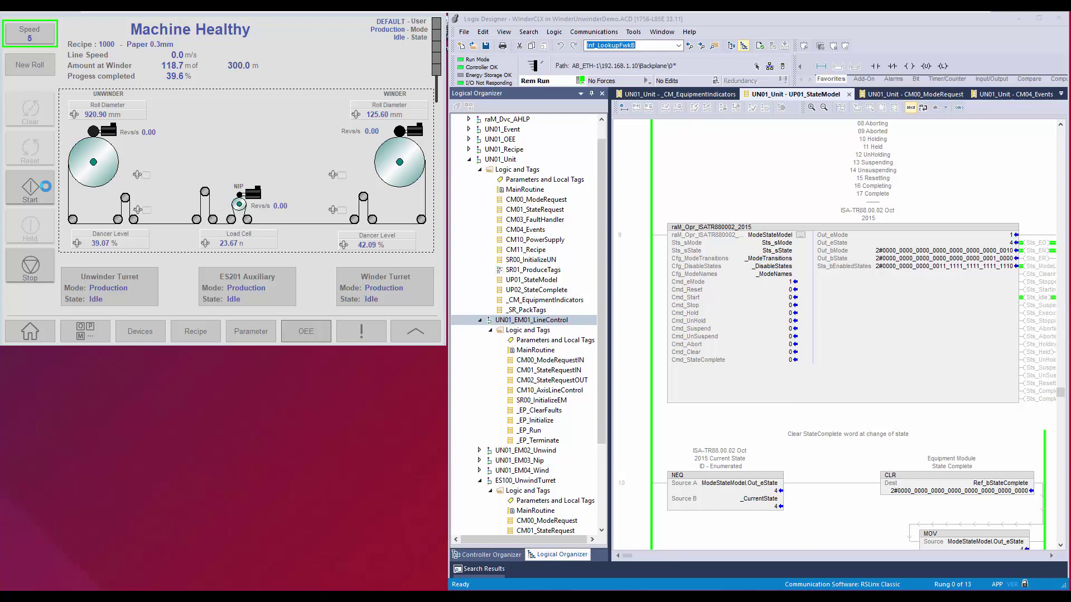
left_click(45, 186)
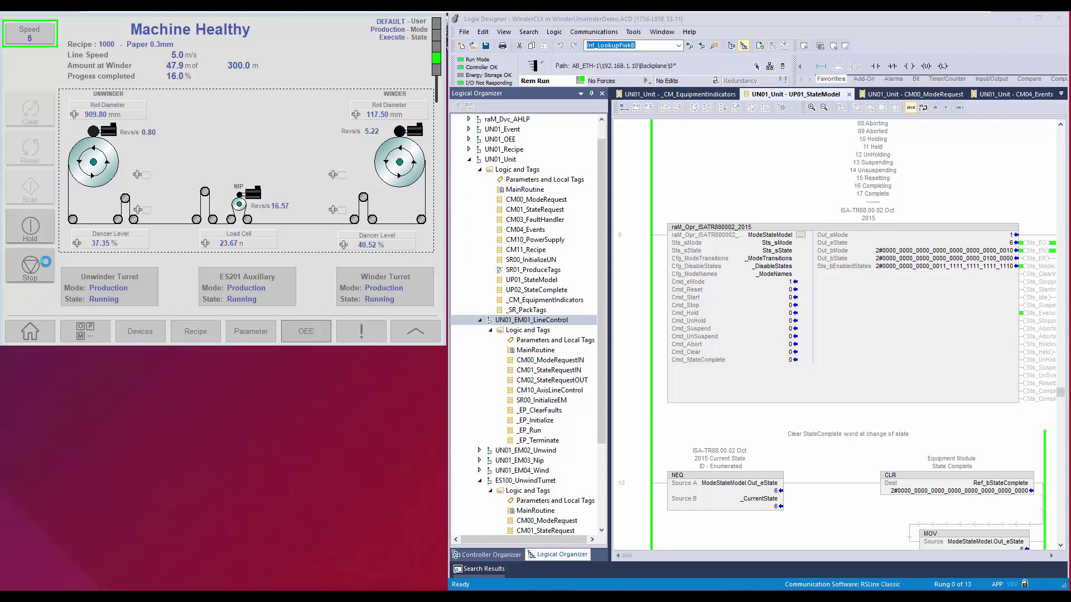
left_click(46, 238)
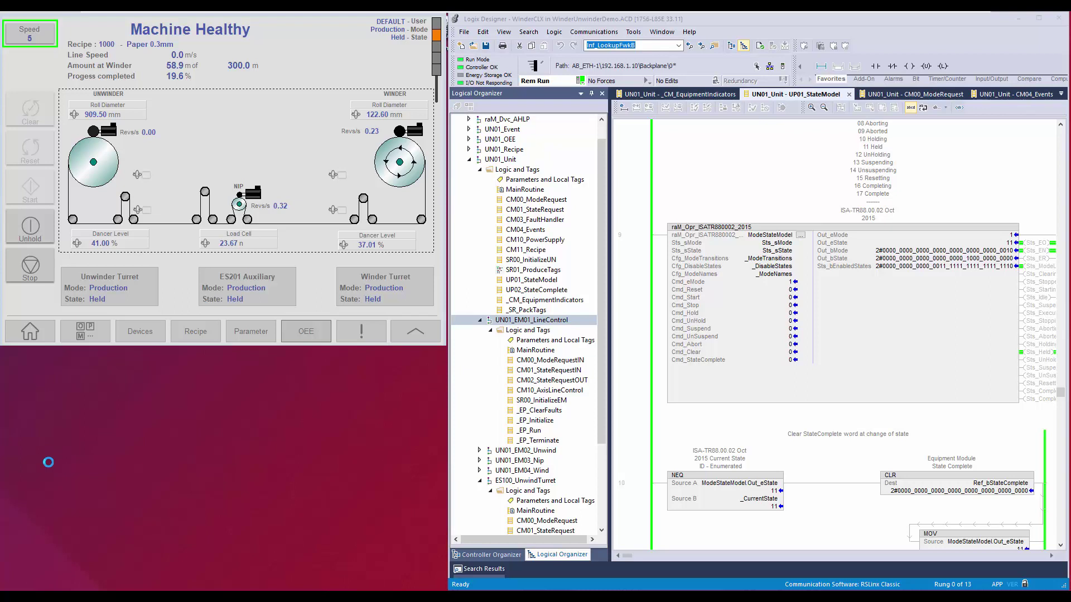
left_click(48, 238)
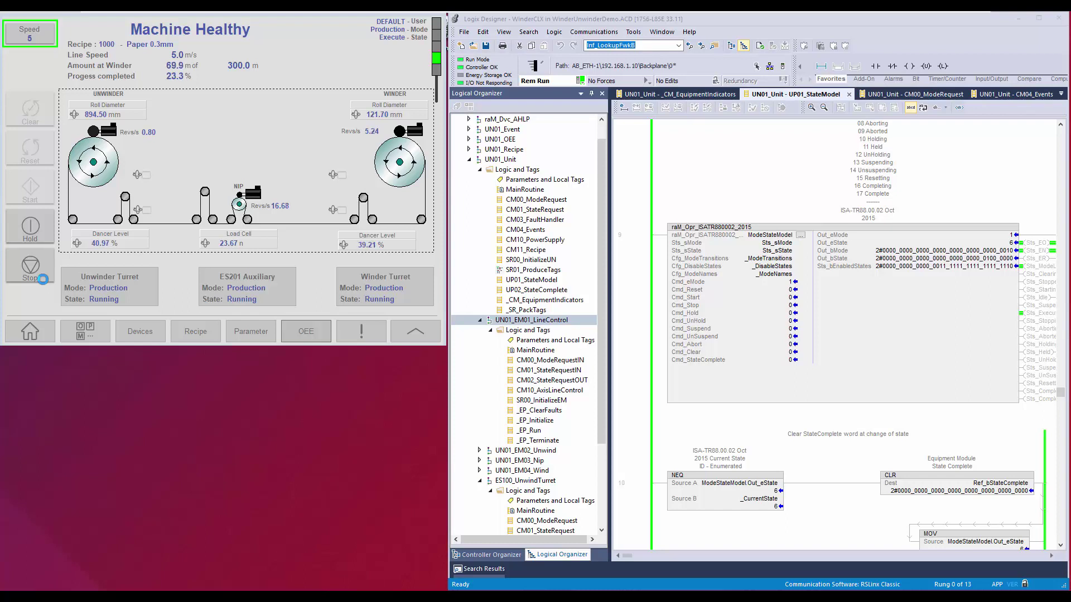
left_click(43, 279)
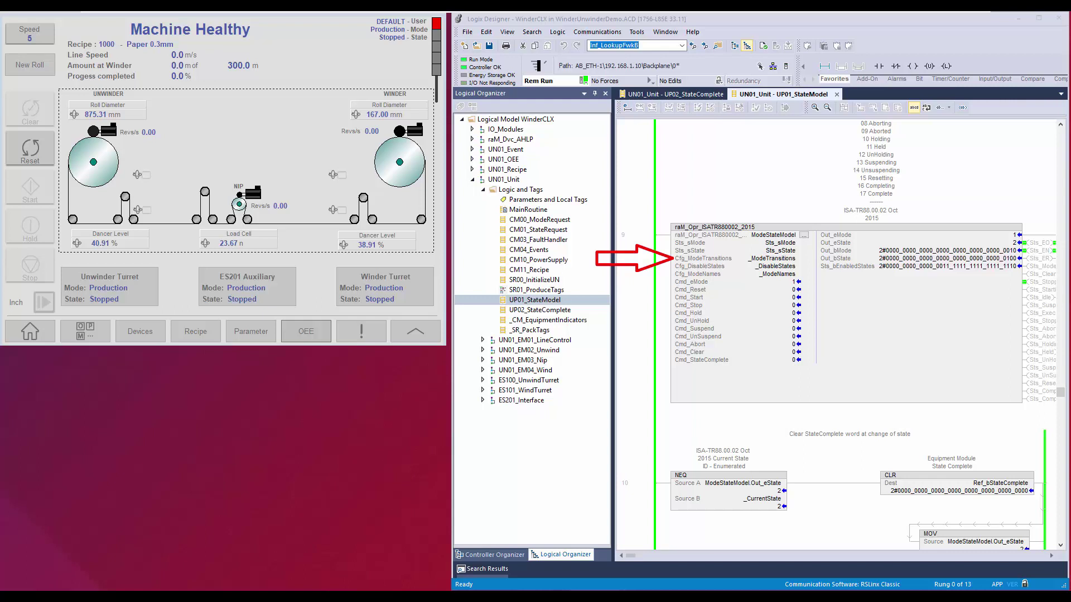
Locate the state model's _ModeTransitions setting, switch the machine to Maintenance mode, and reset, start and inch it
left_click(773, 258)
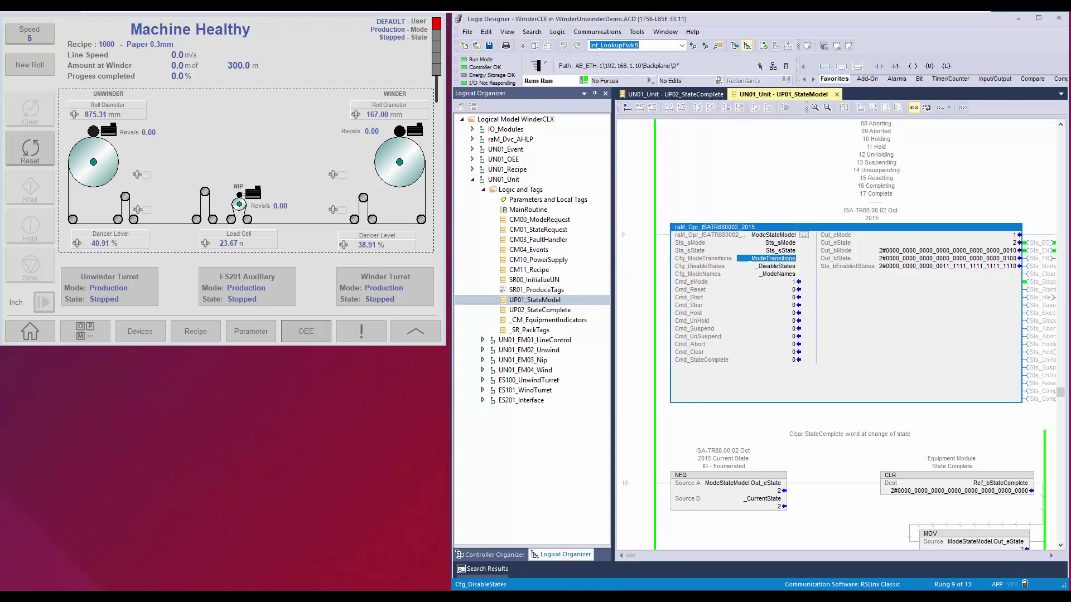
left_click(89, 332)
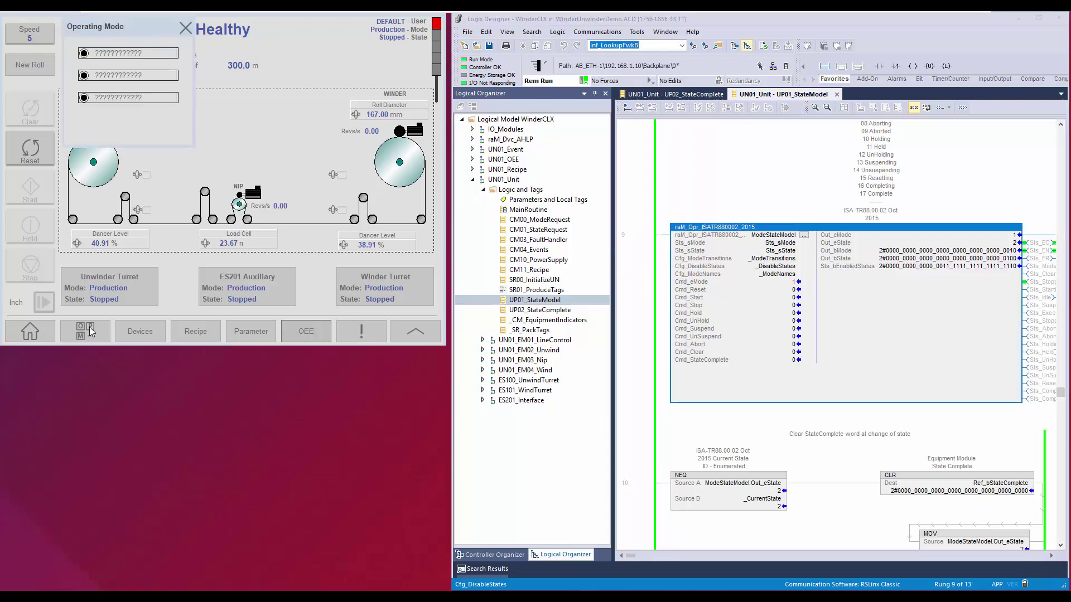
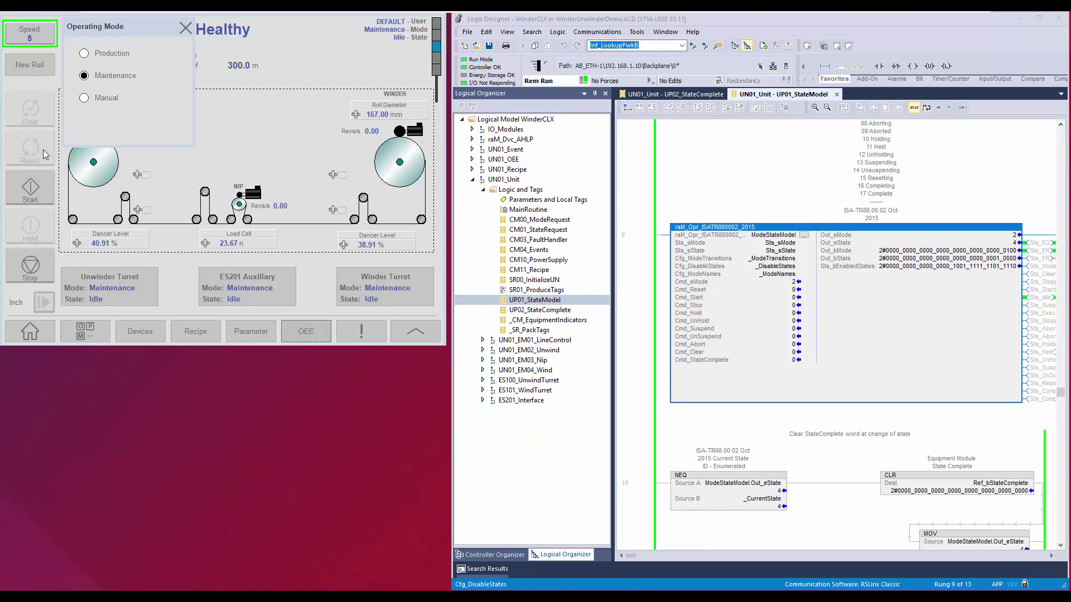
left_click(44, 193)
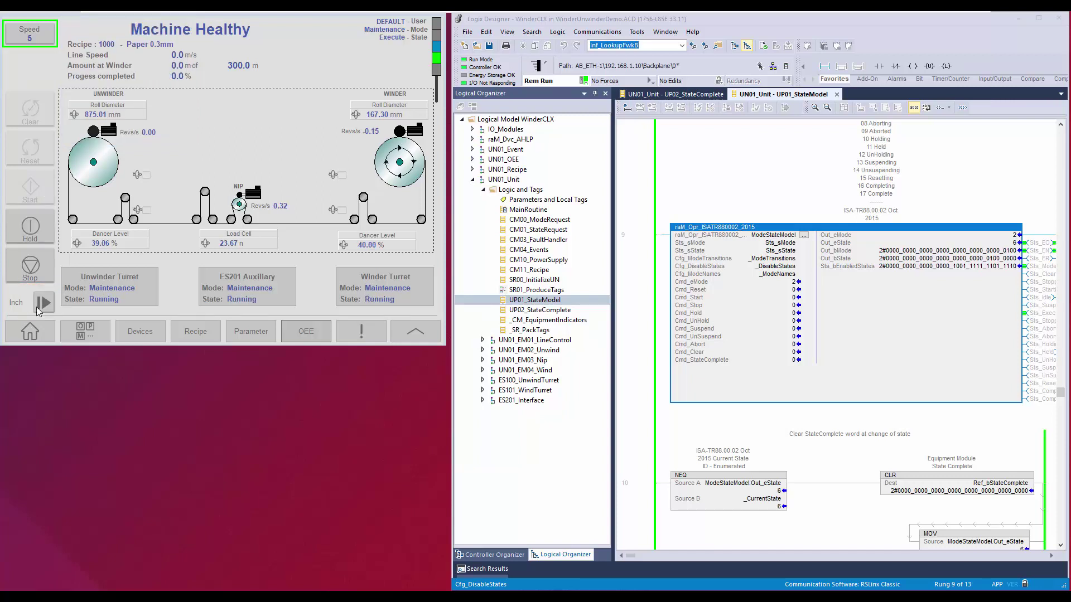
left_click(36, 307)
Check the mode lock while running, hold the machine, change the operating mode to Production, and unhold it
left_click(159, 141)
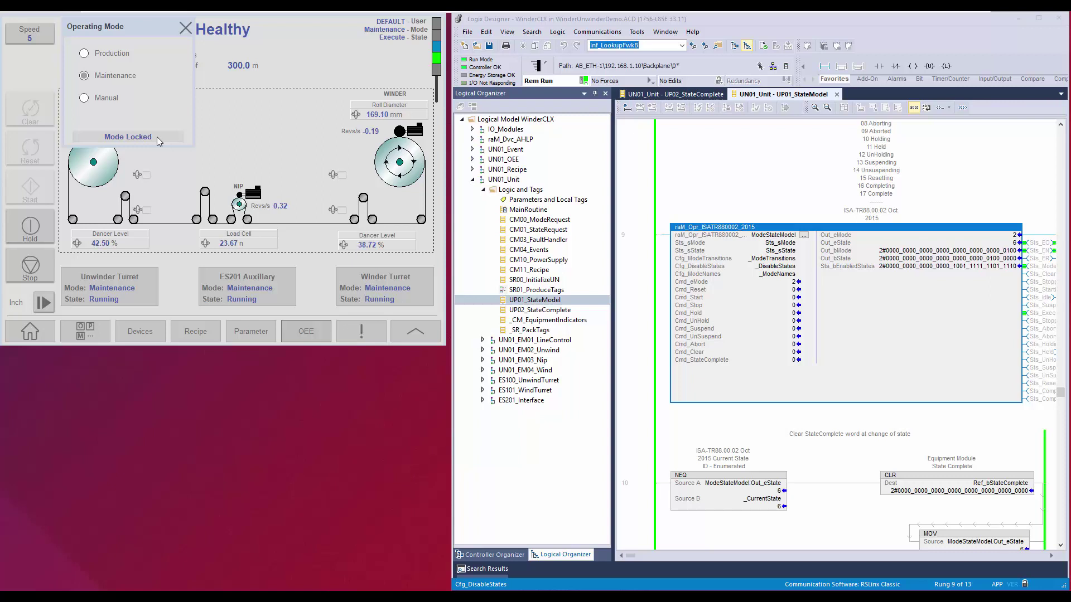
left_click(47, 237)
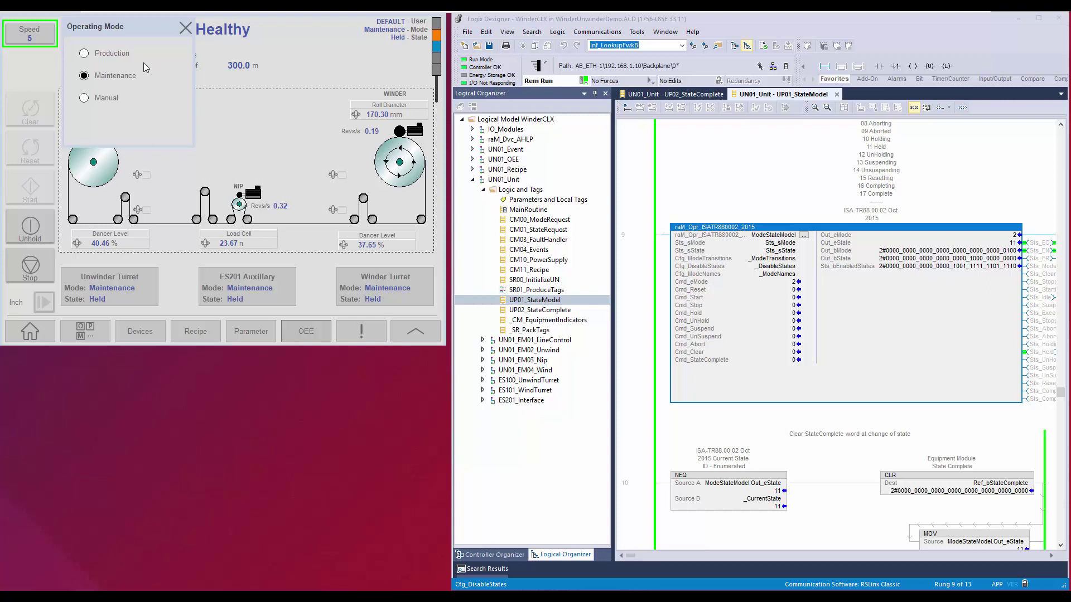
left_click(86, 56)
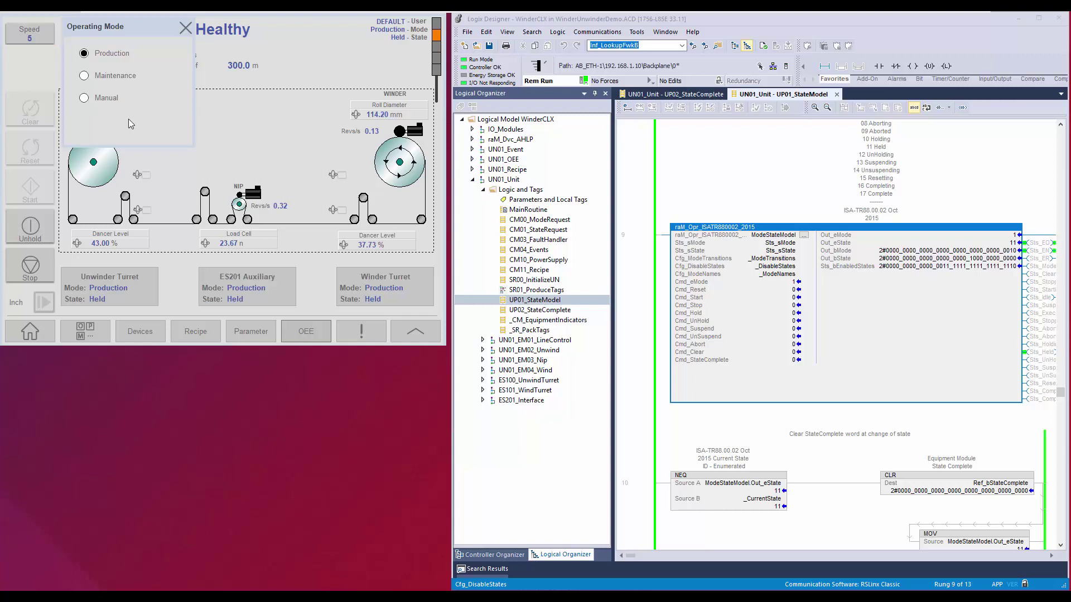
left_click(186, 29)
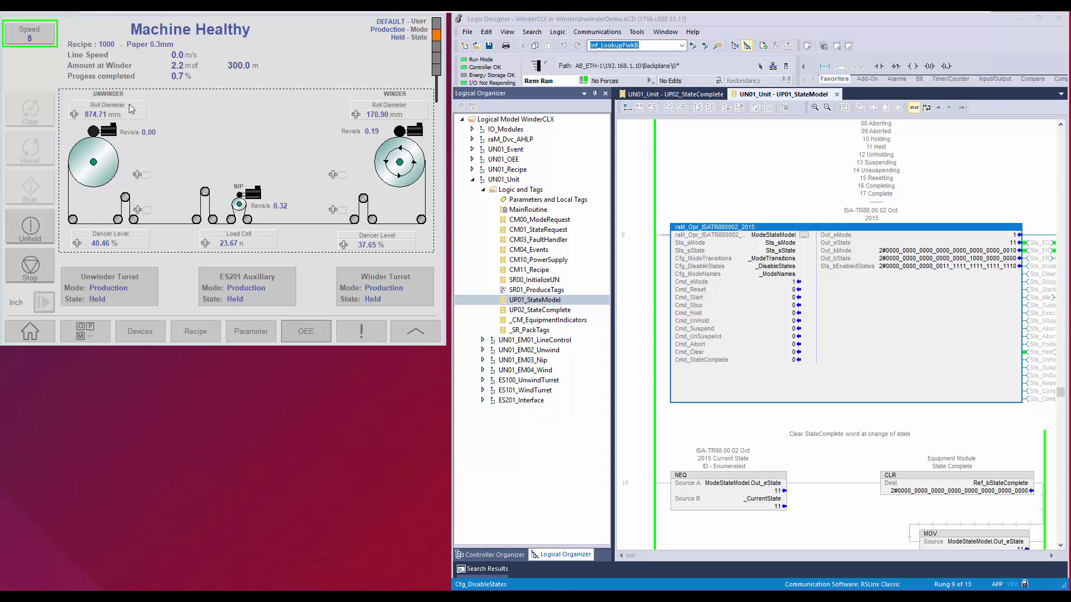
left_click(48, 222)
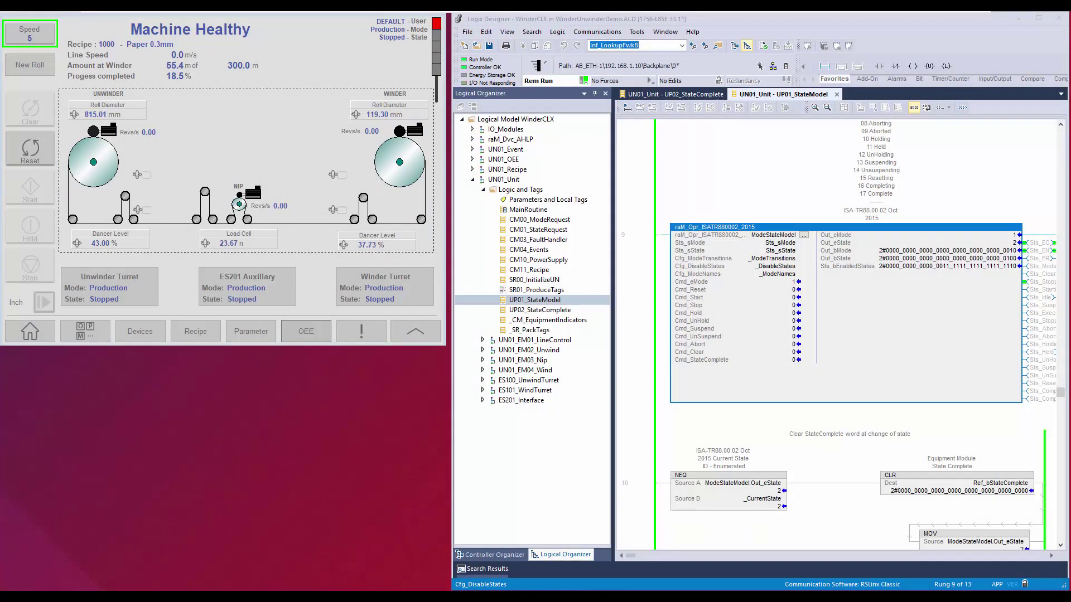
Set the ES201 Auxiliary's control source to Local and run it on its own through reset, start and stop
left_click(250, 301)
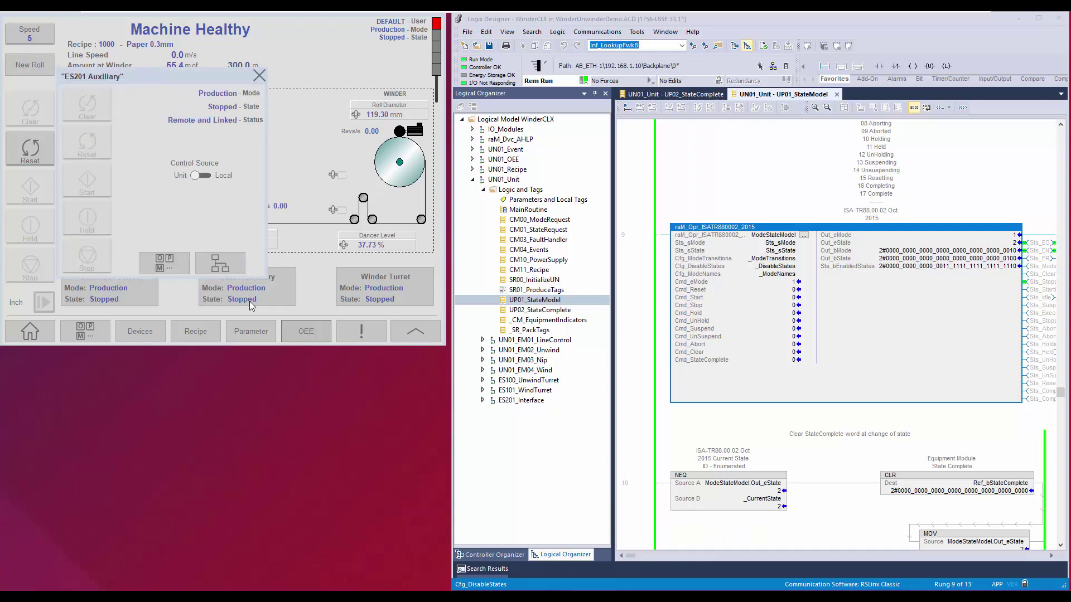
left_click(209, 177)
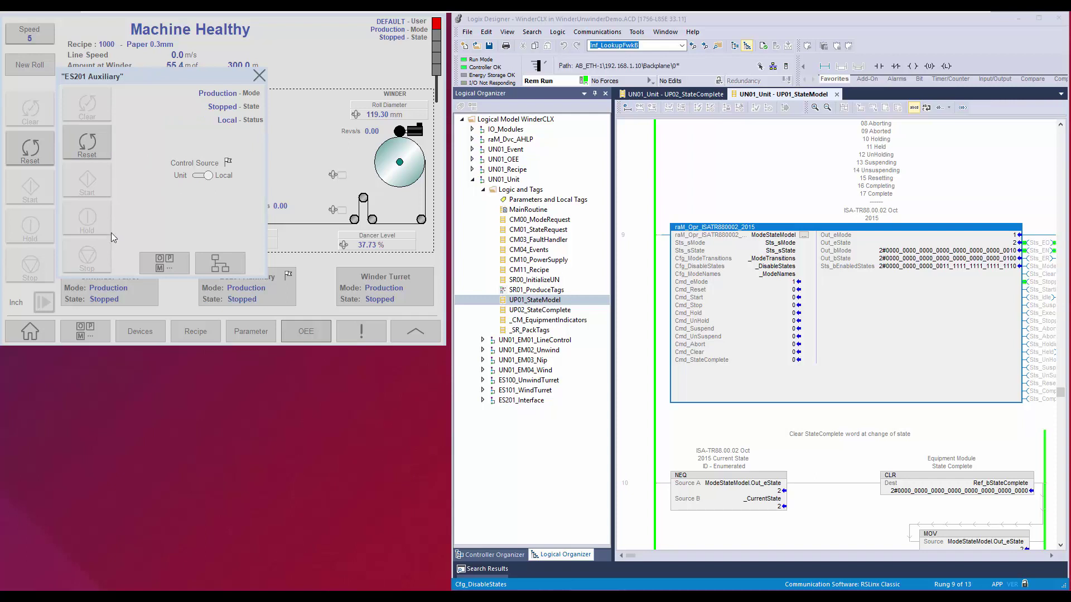
left_click(108, 157)
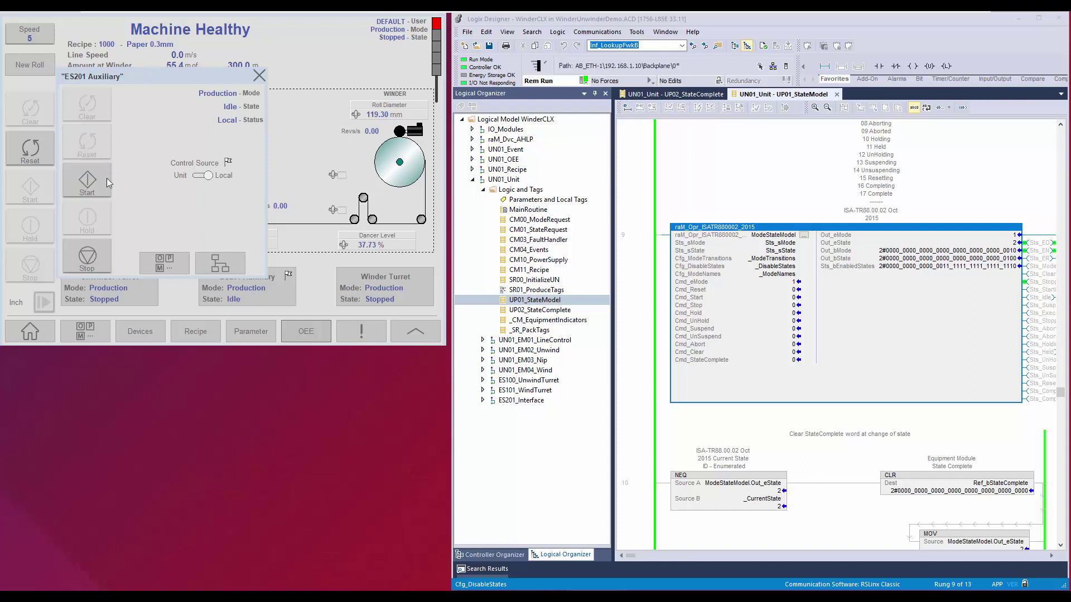
left_click(107, 180)
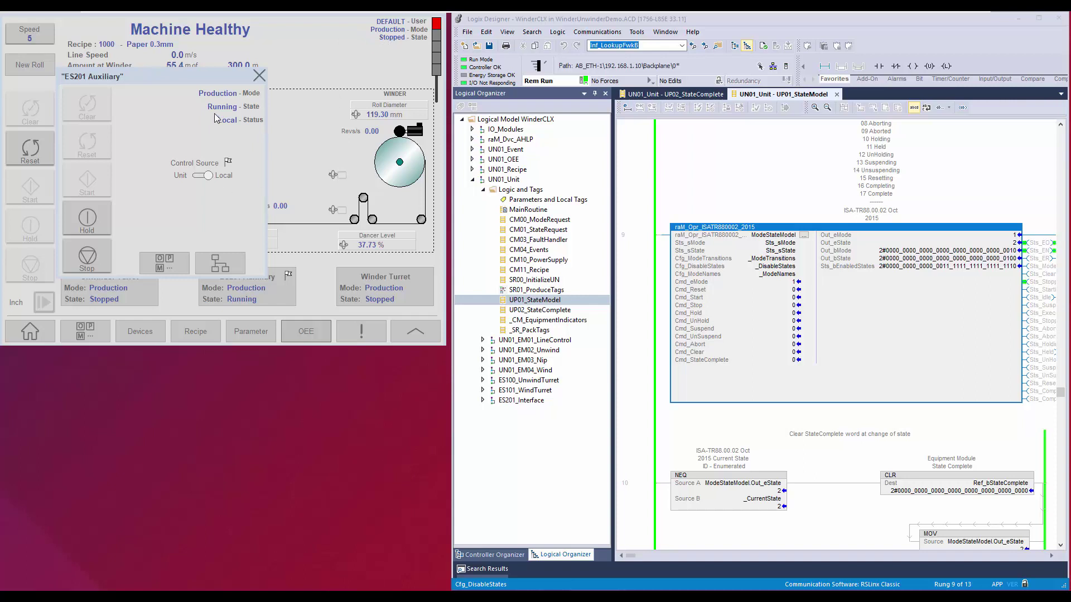
left_click(106, 249)
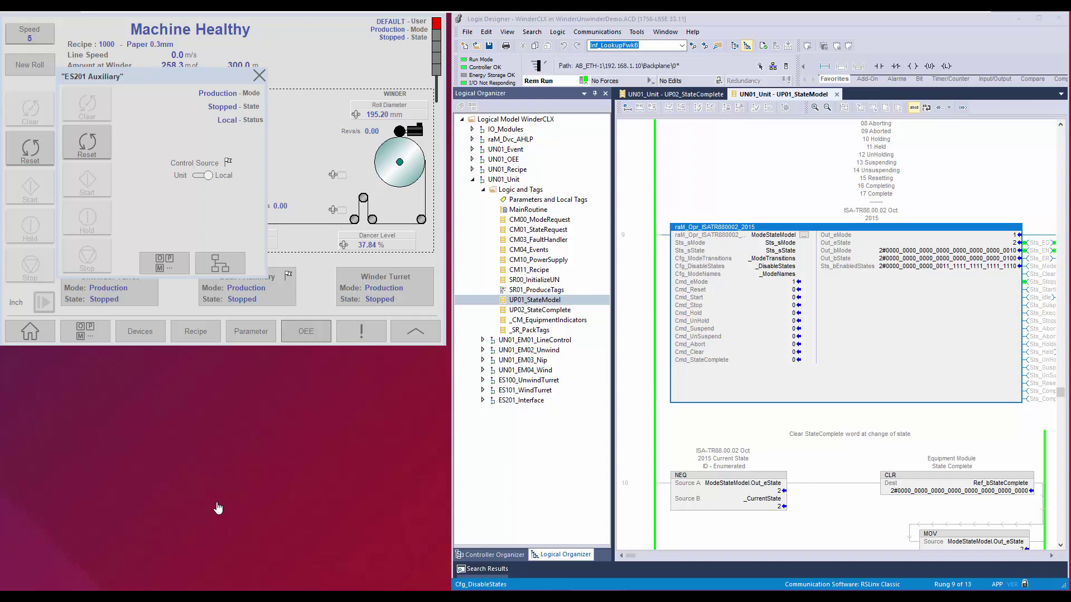
Set the ES201 Auxiliary to Maintenance mode, and reset and start the main unit in Production mode
left_click(221, 93)
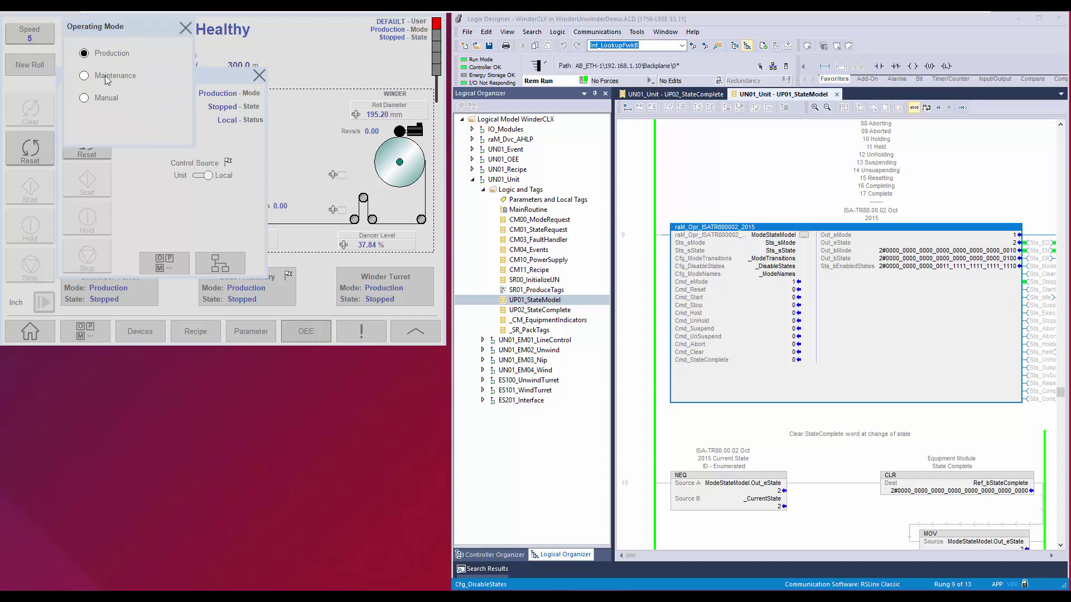
left_click(85, 77)
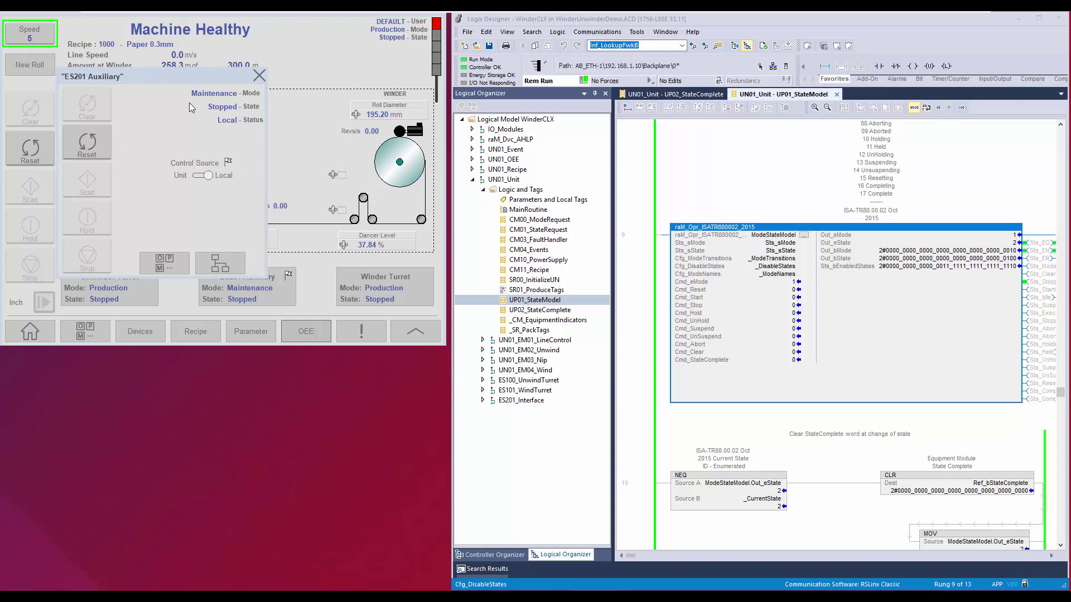
left_click(34, 158)
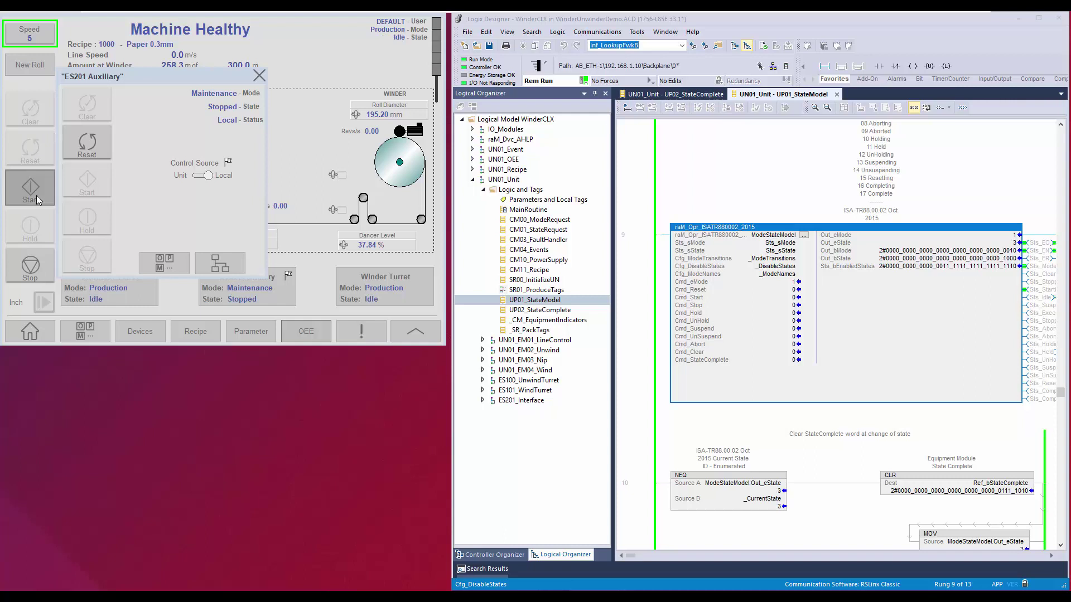
left_click(35, 195)
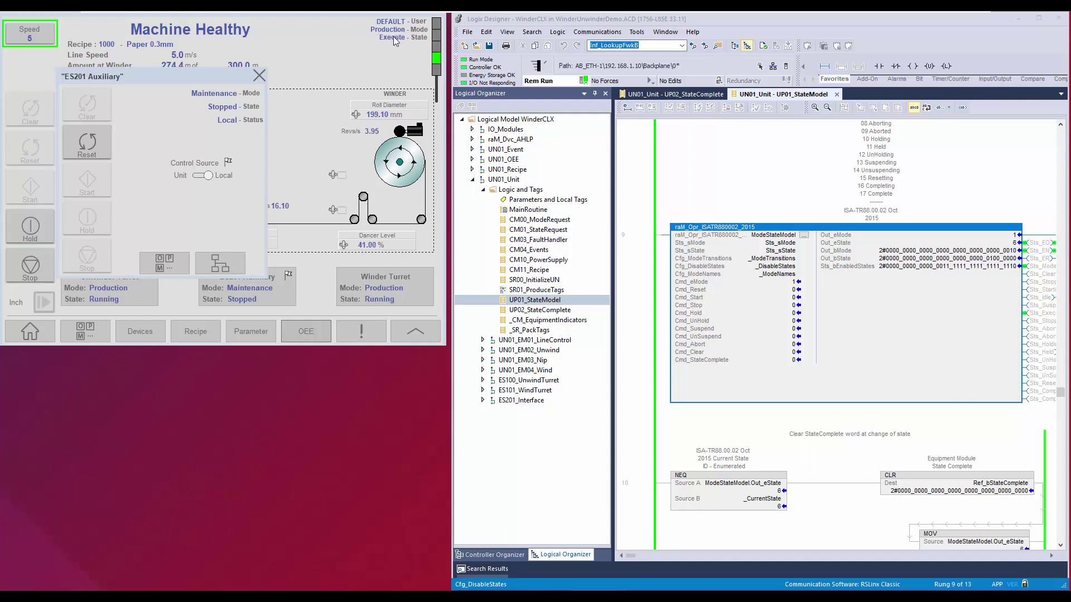
Close and reopen the ES201 Auxiliary faceplate and return its control source to Unit
left_click(257, 75)
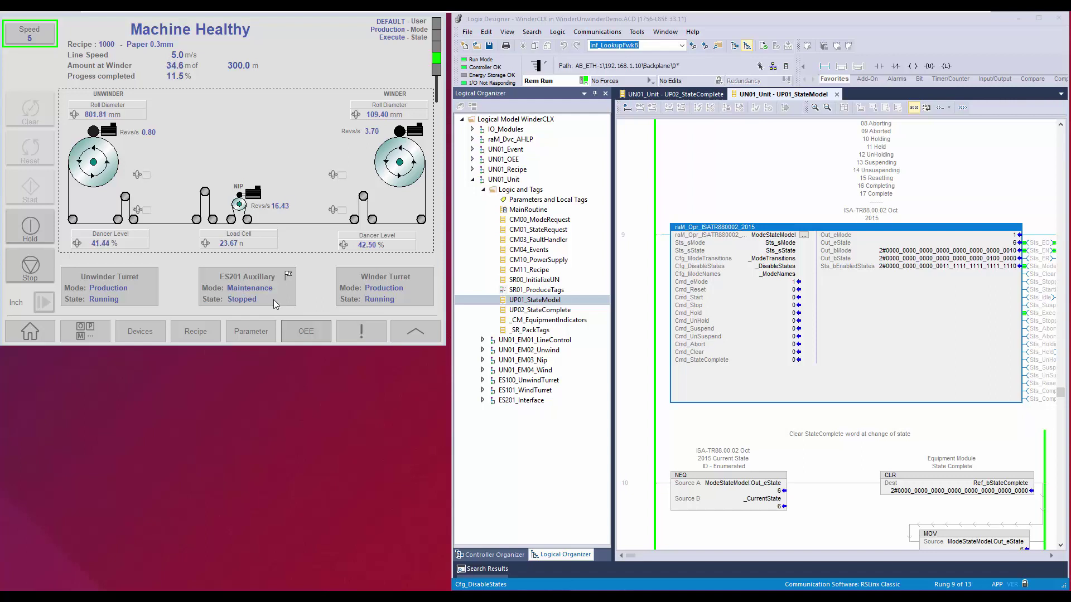
left_click(273, 299)
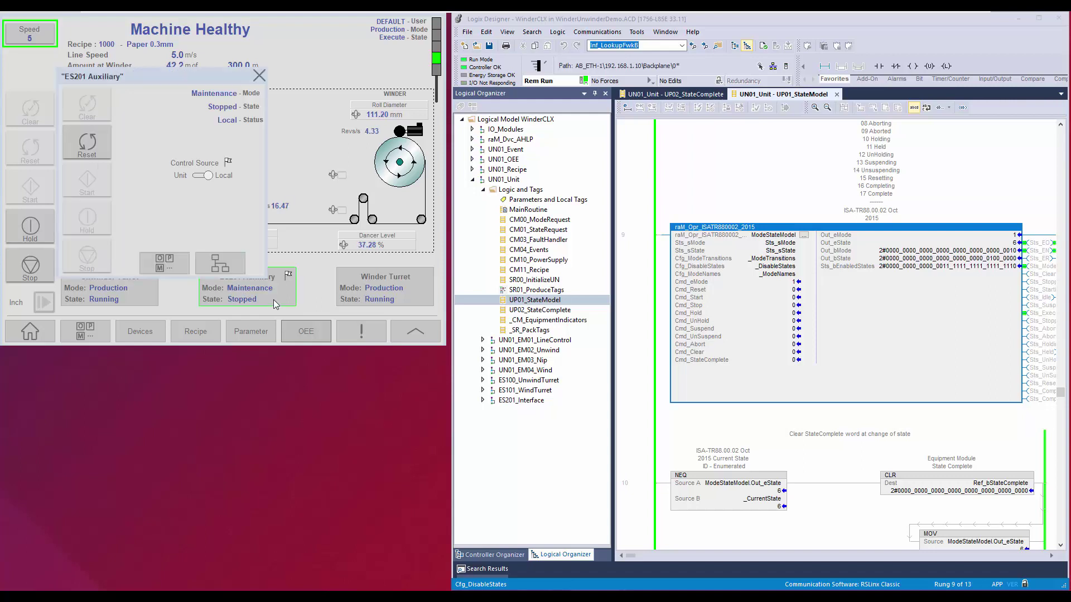
left_click(187, 177)
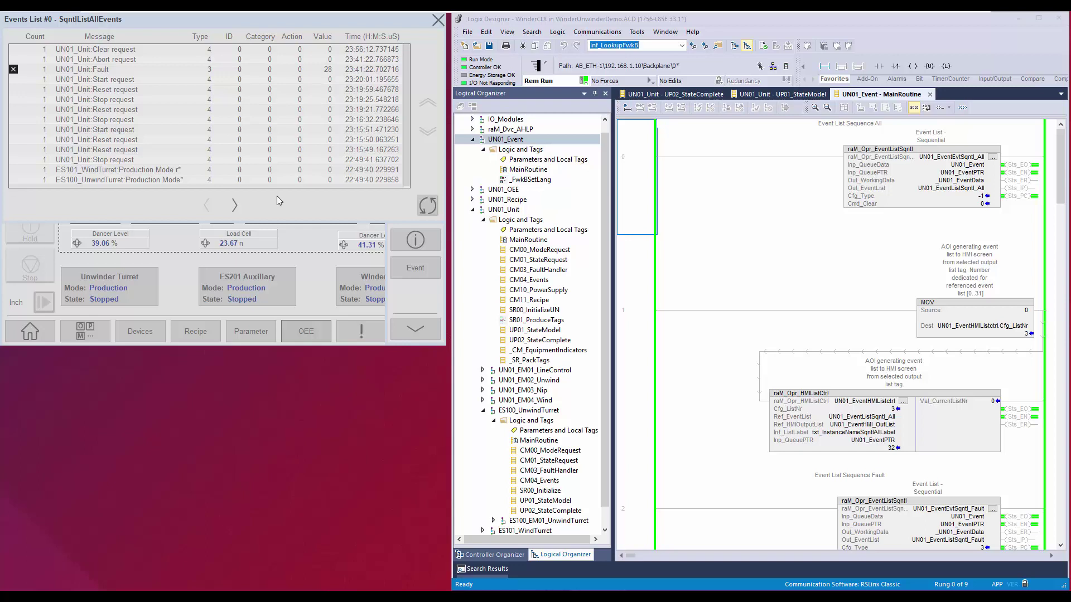
Review Controller A's sequential fault, analytic all-event and analytic fault lists, and Controller B's event list
left_click(234, 204)
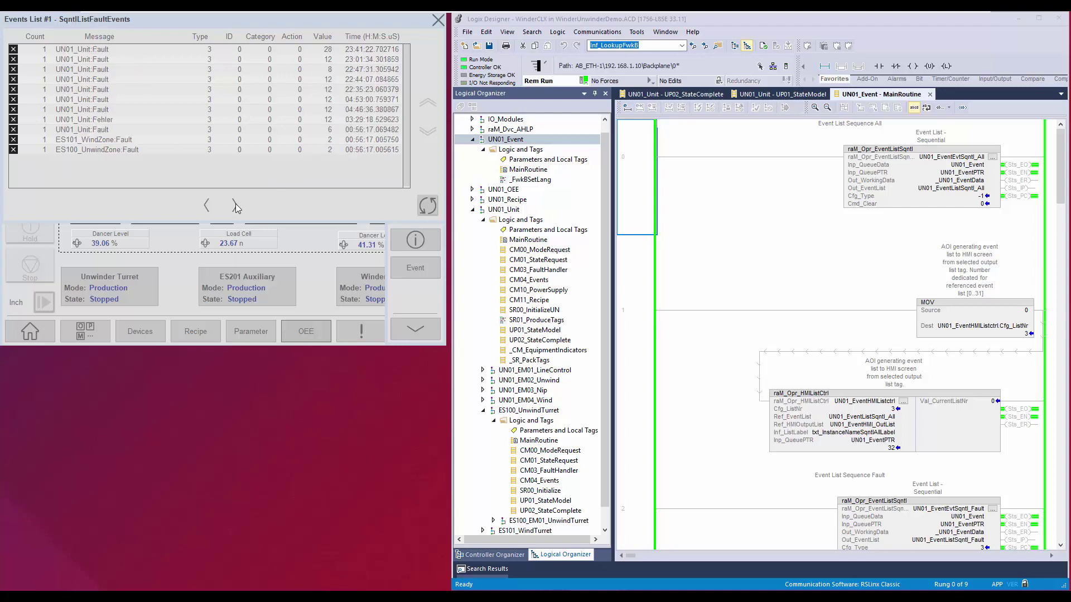
left_click(269, 205)
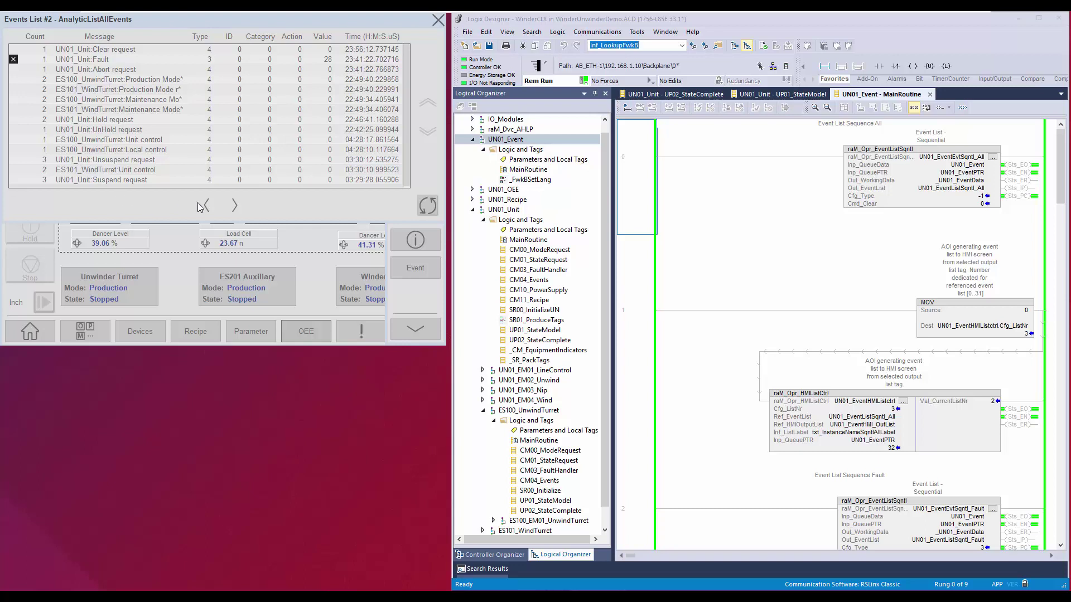
left_click(272, 207)
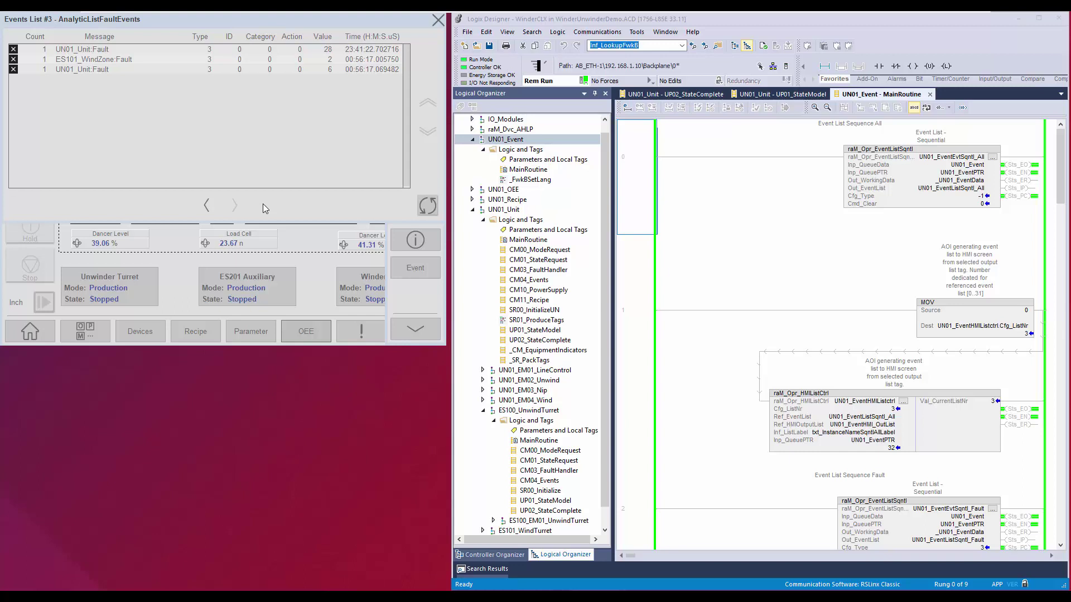
left_click(433, 209)
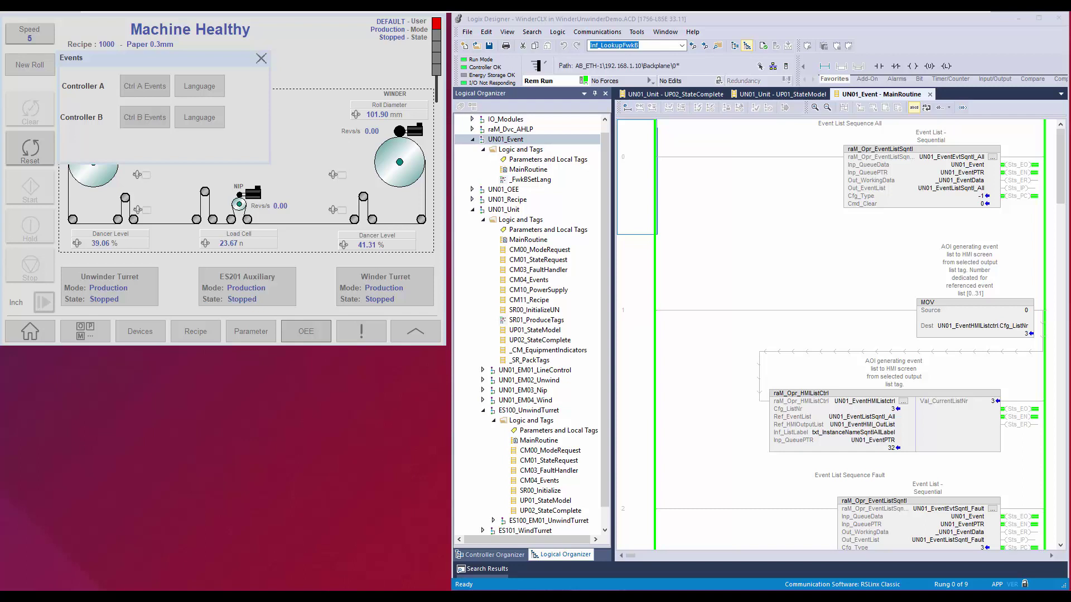
left_click(162, 126)
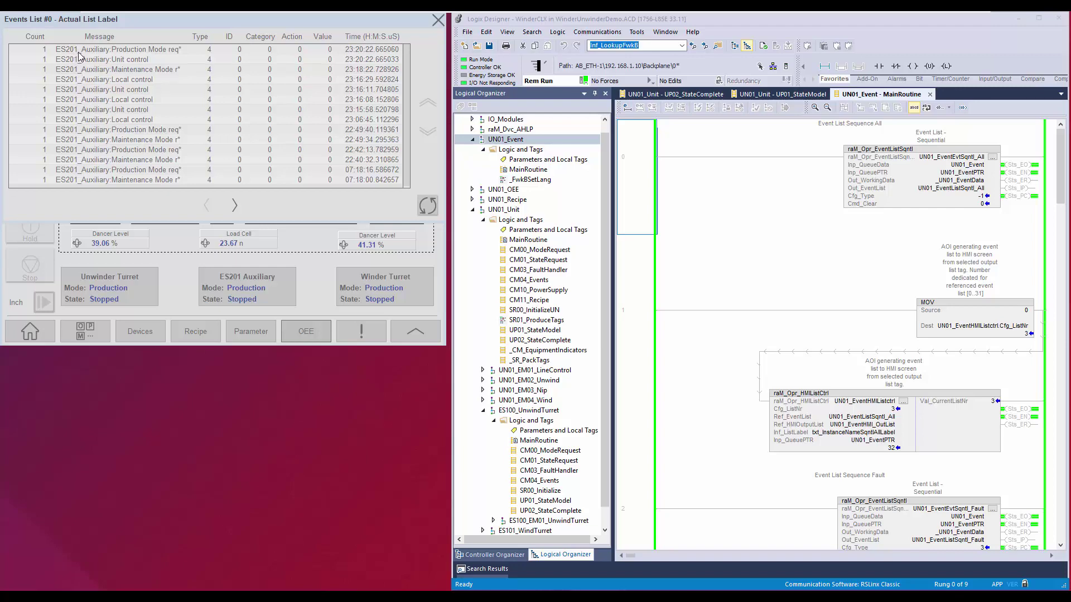
key("Escape")
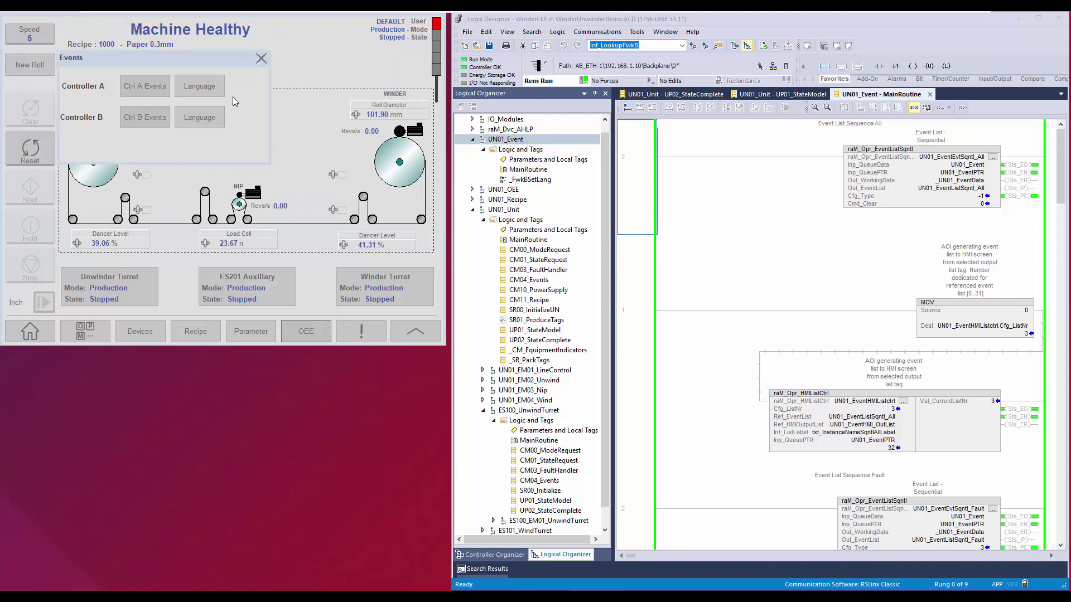
Set the event language of Controller A to German
left_click(212, 90)
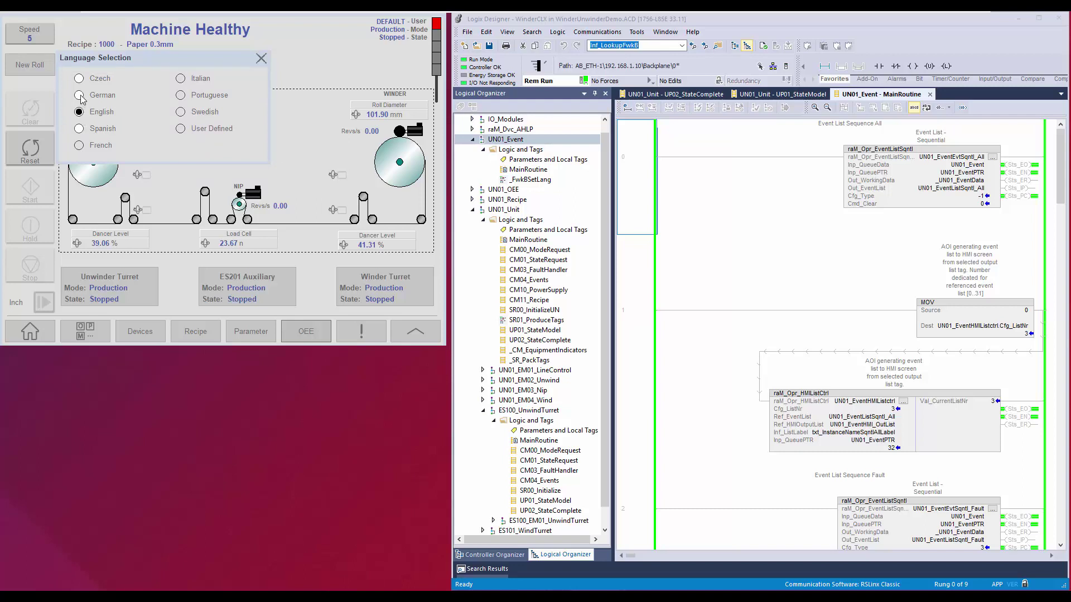
left_click(261, 59)
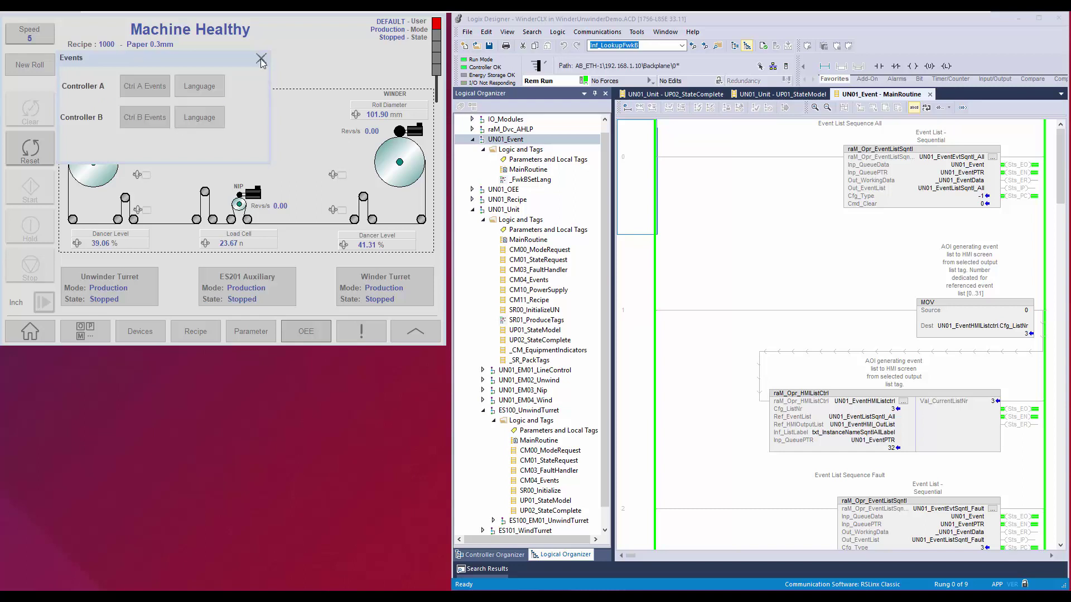
Run the machine through reset, start, hold, unhold and stop, and open Controller A's event list to check the message language
left_click(48, 159)
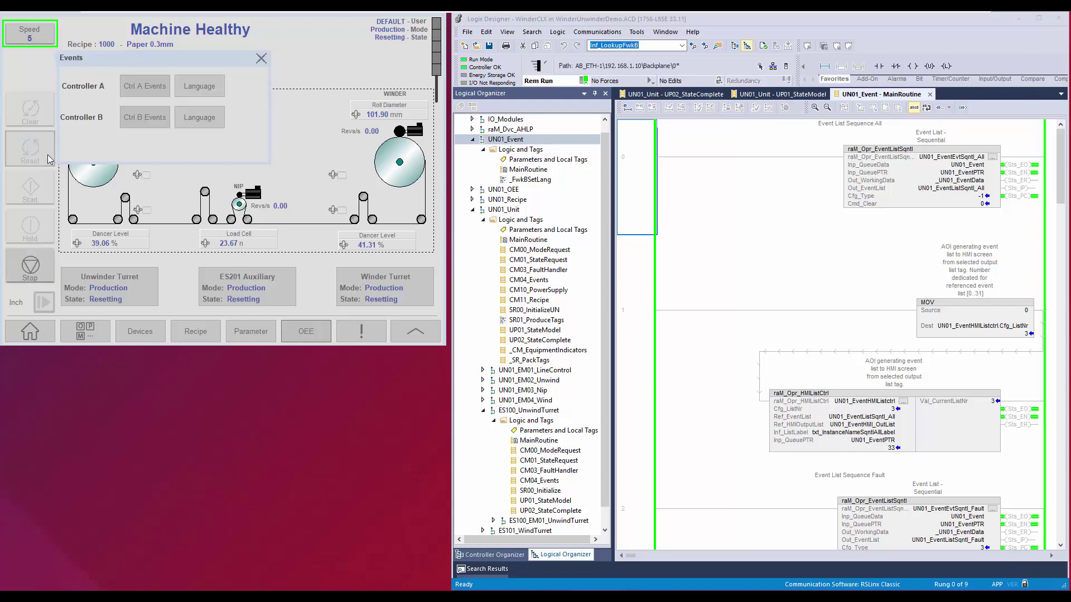
left_click(41, 189)
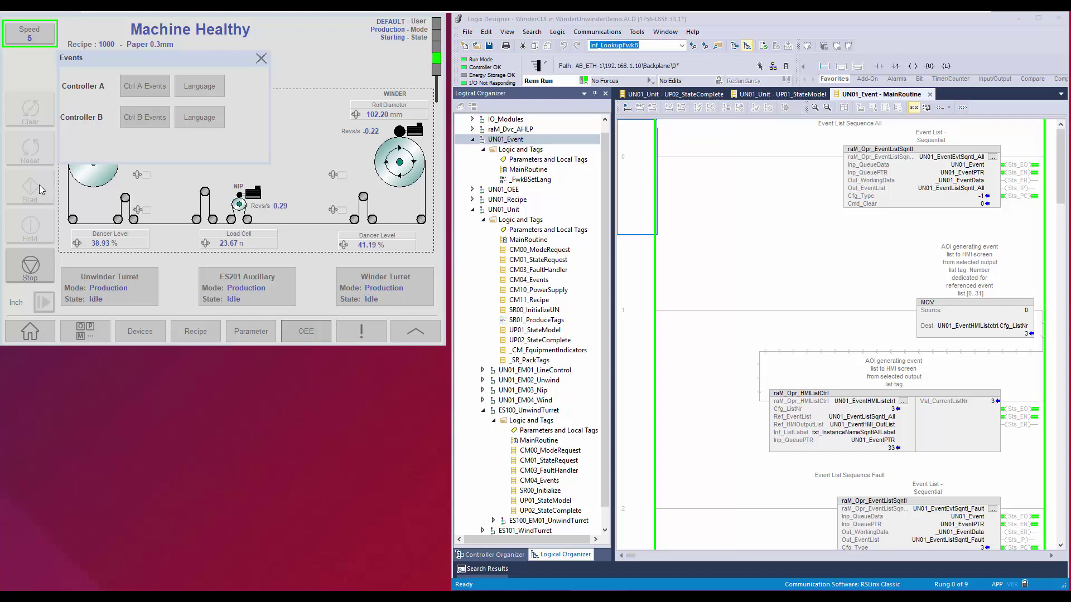
left_click(38, 228)
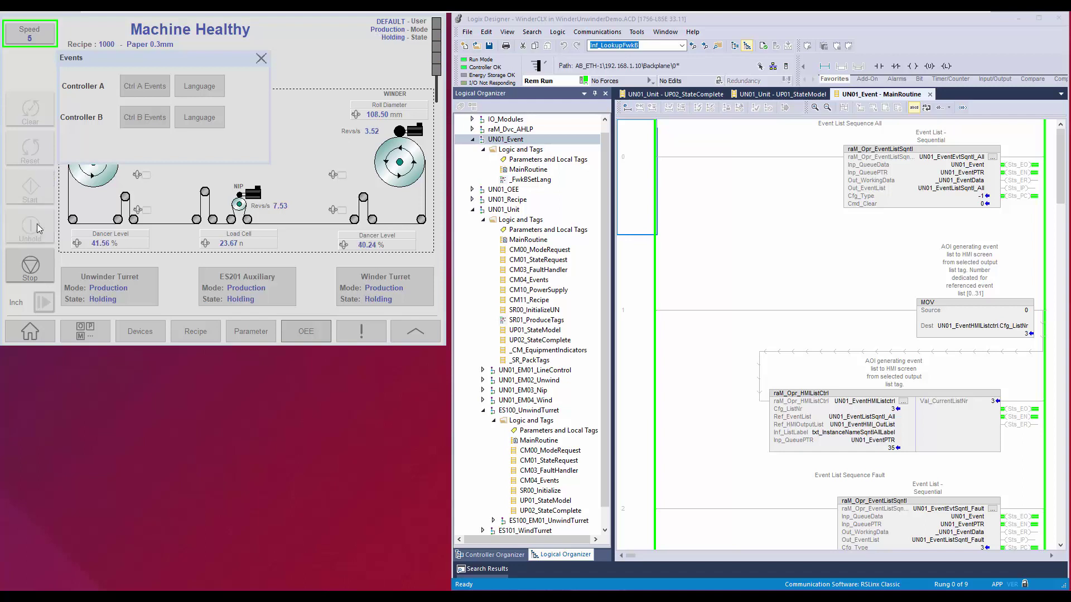
left_click(30, 265)
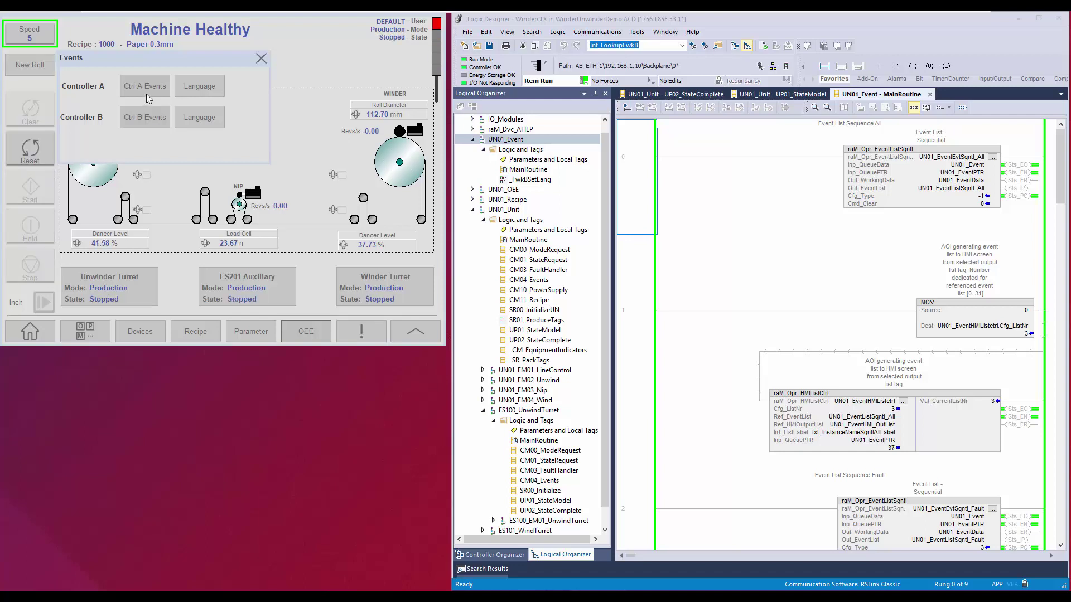
left_click(147, 95)
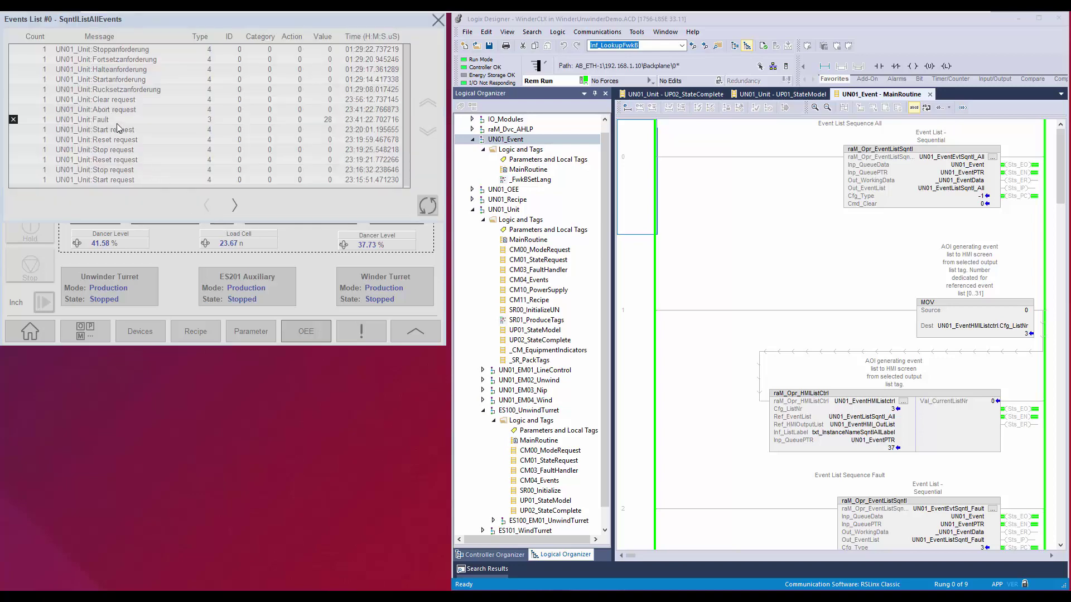